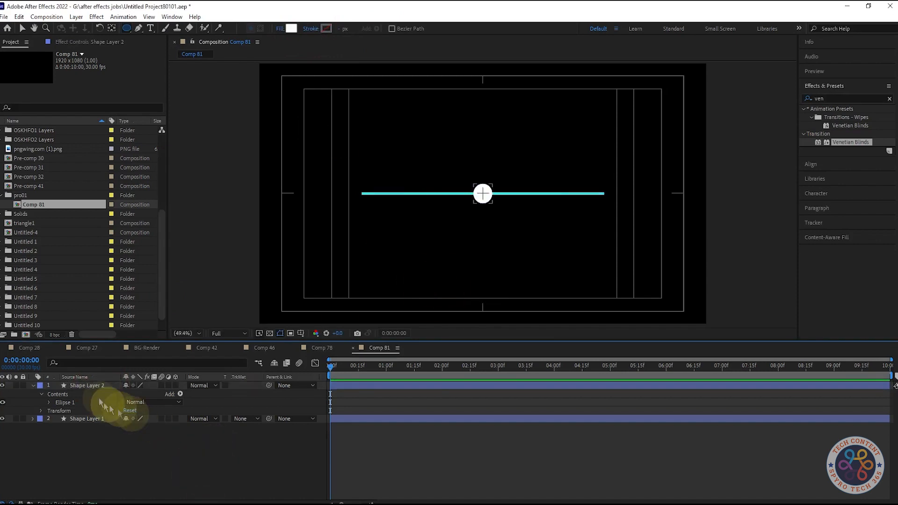
Set the white circle's ellipse size in Shape Layer 2 to 52.1 by 52.1
left_click(58, 410)
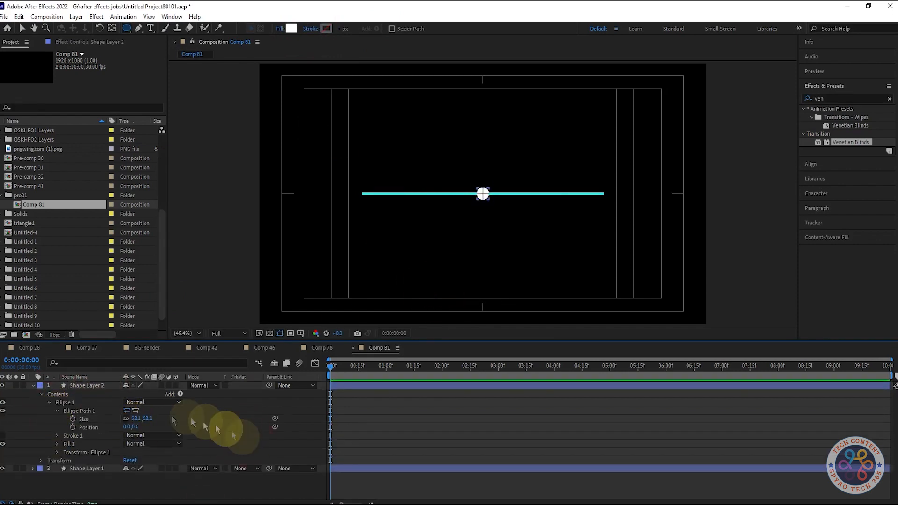
left_click(33, 386)
left_click(71, 385)
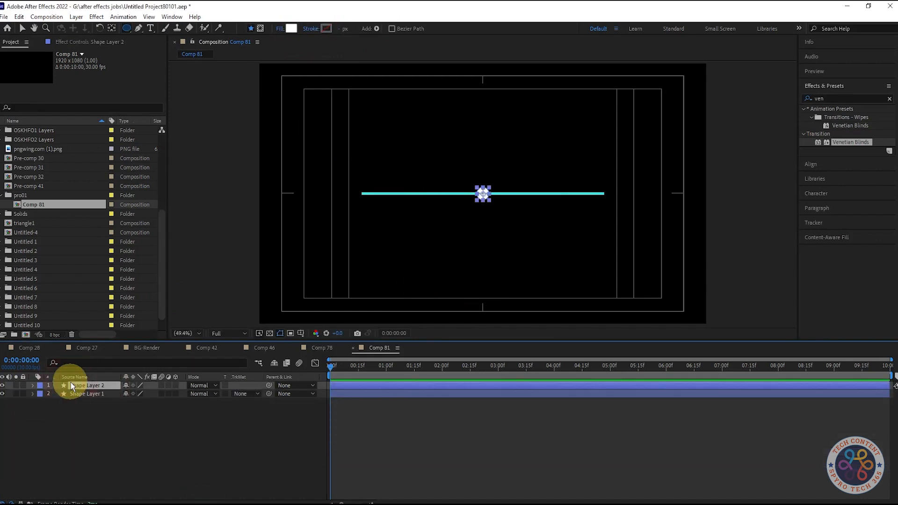
Convert the ellipse path of Shape Layer 2 to a Bezier path and collapse the layer's contents
left_click(33, 386)
right_click(78, 411)
left_click(95, 441)
left_click(41, 394)
Add Trim Paths to the line on Shape Layer 1 and reveal its settings
left_click(33, 410)
left_click(55, 419)
left_click(180, 420)
left_click(217, 365)
left_click(48, 436)
Keyframe the Trim Paths Start and End of Shape Layer 1 at 0:00:00:00, both set to 50%
left_click(65, 453)
left_click_drag(129, 444, 153, 446)
left_click(130, 444)
type("50")
left_click(165, 444)
left_click(132, 452)
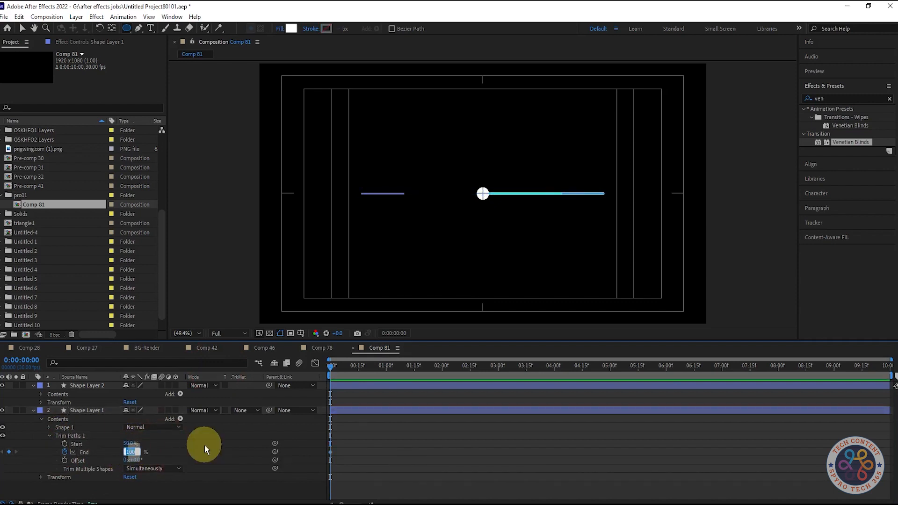
left_click(65, 443)
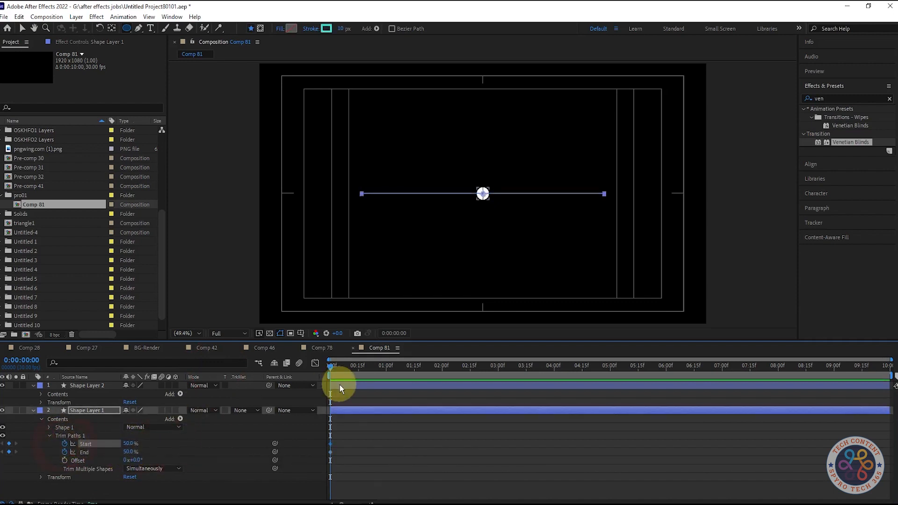
At 0:00:01:00, keyframe the Trim Paths Start at 100% and End at 0%, and preview the line growing outward
mouse_move(130, 444)
left_mouse_down()
mouse_move(174, 440)
mouse_move(164, 451)
mouse_move(142, 450)
left_mouse_up()
left_click(361, 375)
left_click_drag(361, 374, 391, 385)
key("space")
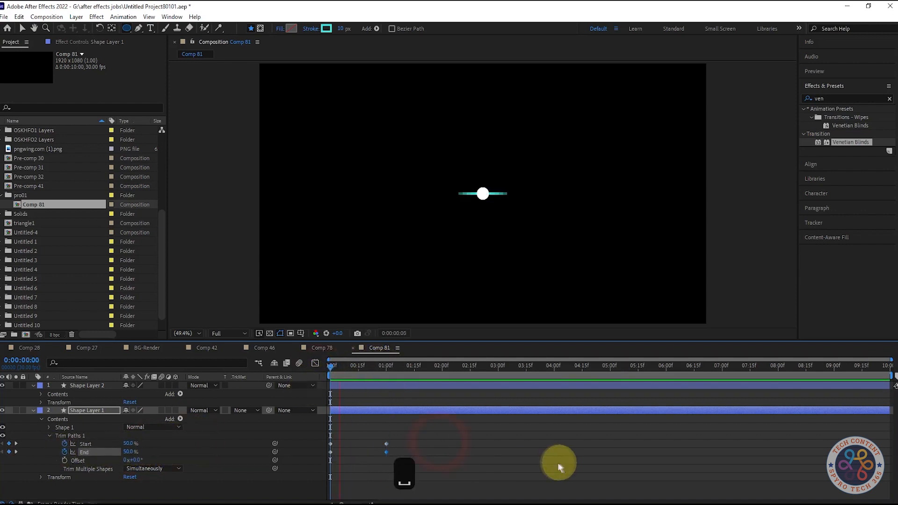
key("space")
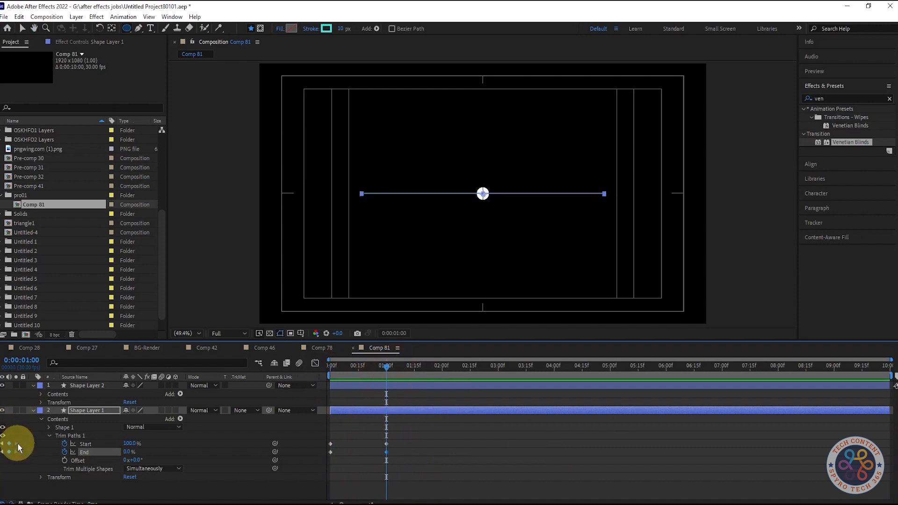
Save the project and show only the keyframed properties of Shape Layer 1
left_click(254, 422)
left_click(32, 411)
key("ctrl+s")
left_click(75, 411)
key("u")
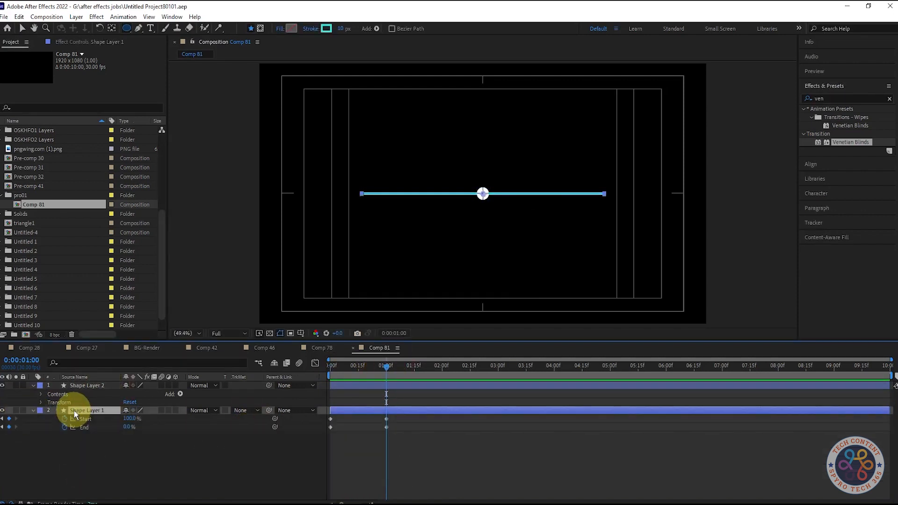
Reveal the position of Shape Layer 2 and keyframe it at 0:00:00:00
left_click(93, 386)
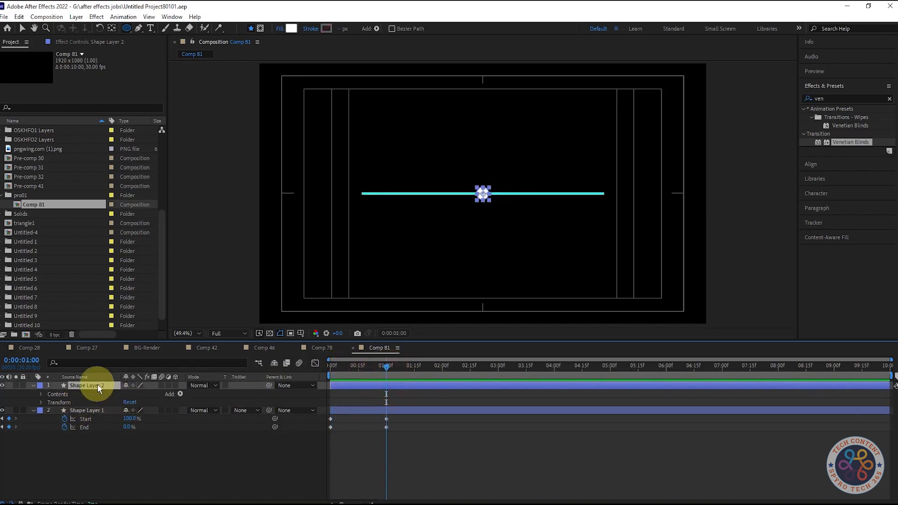
left_click(32, 411)
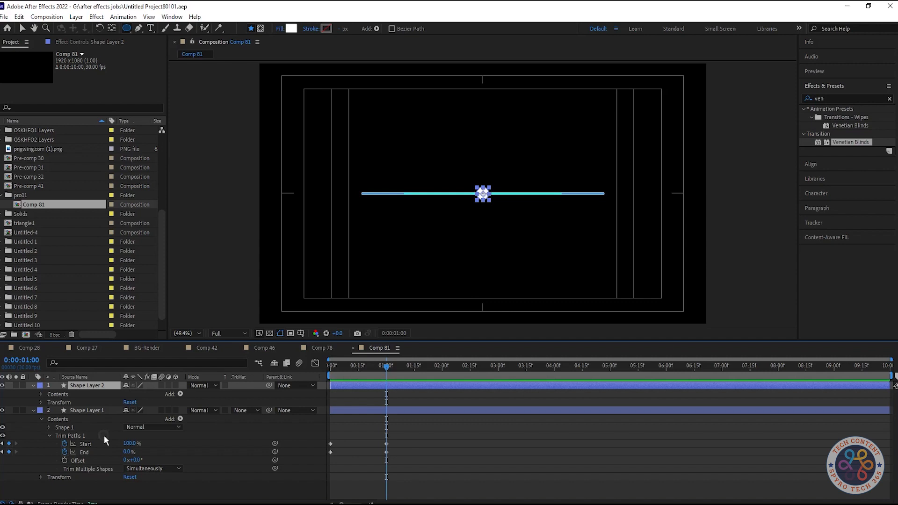
left_click(33, 411)
left_click(41, 394)
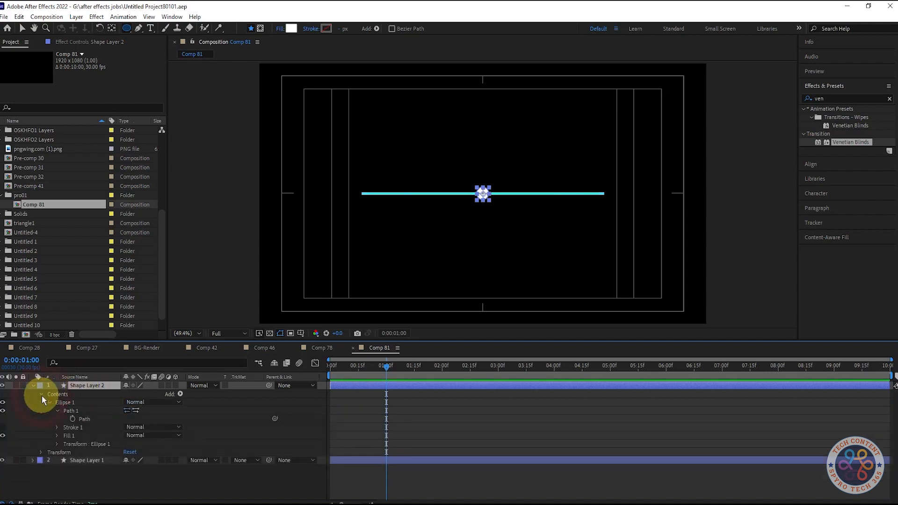
key("ctrl+z")
left_click(50, 403)
key("p")
left_click(331, 367)
left_click(56, 395)
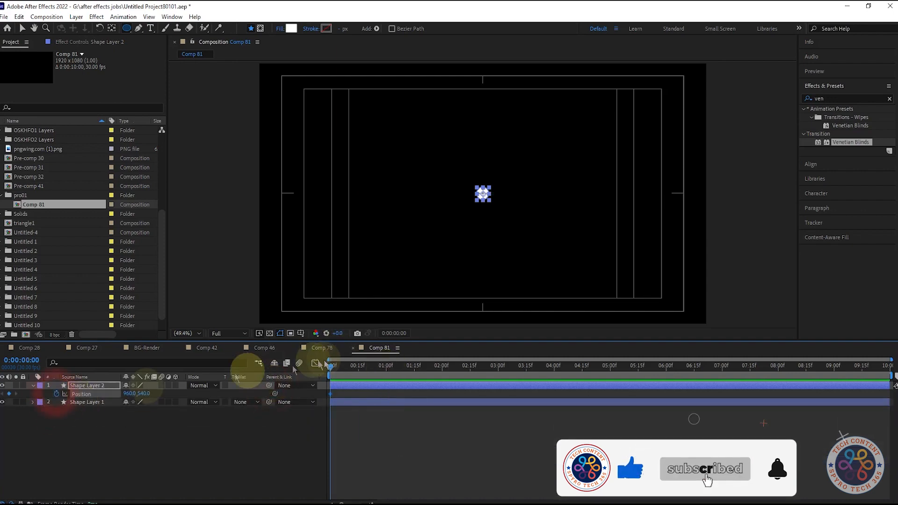
At 0:00:01:00, keyframe Shape Layer 2's horizontal position at 444, and preview the circle following the line
left_click_drag(330, 375, 389, 373)
key("ctrl+z")
left_click_drag(331, 369, 386, 372)
left_click_drag(128, 394, 10, 385)
left_click_drag(386, 368, 332, 378)
key("ctrl+shift+h")
key("space")
key("space")
key("space")
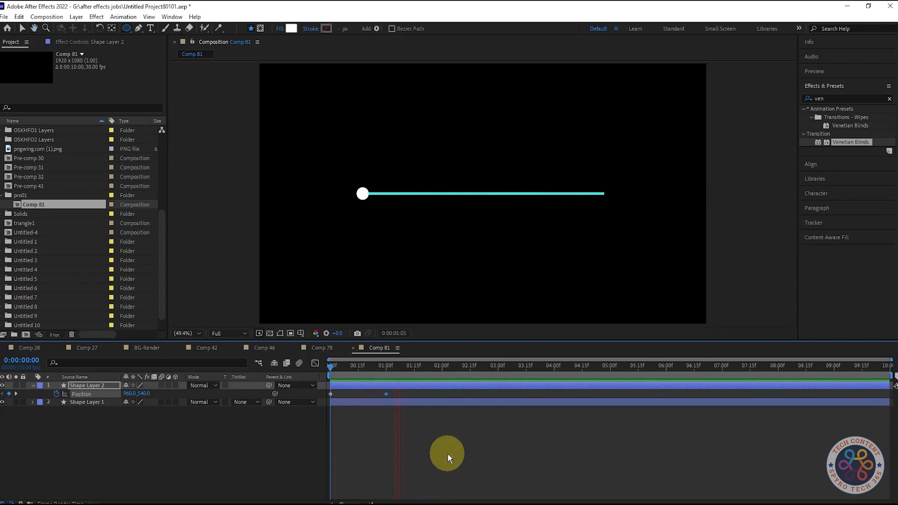
Apply Easy Ease to the Start and End keyframes of Shape Layer 1
left_click(86, 402)
key("u")
left_click_drag(465, 474, 327, 407)
key("F9")
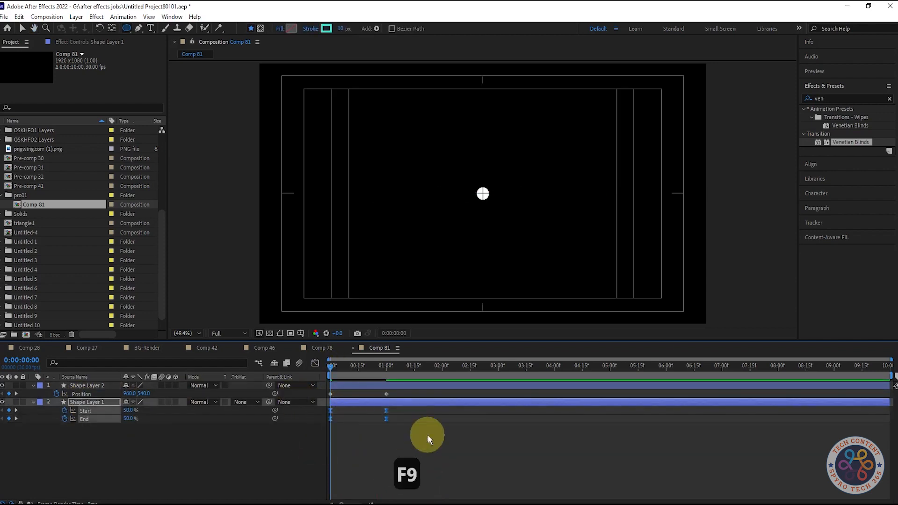
Apply Easy Ease to Shape Layer 2's position keyframes and shift the ending keyframes of both layers to 0:00:00:20
left_click(421, 433)
left_click_drag(371, 375, 368, 375)
left_click_drag(378, 392, 317, 390)
key("F9")
mouse_move(366, 371)
left_mouse_down()
mouse_move(352, 371)
mouse_move(568, 365)
mouse_move(351, 365)
mouse_move(368, 367)
left_mouse_up()
Duplicate Shape Layer 2 and place the copy's position keyframe at 0:00:00:20 on the line's right end
left_click(103, 388)
key("ctrl+d")
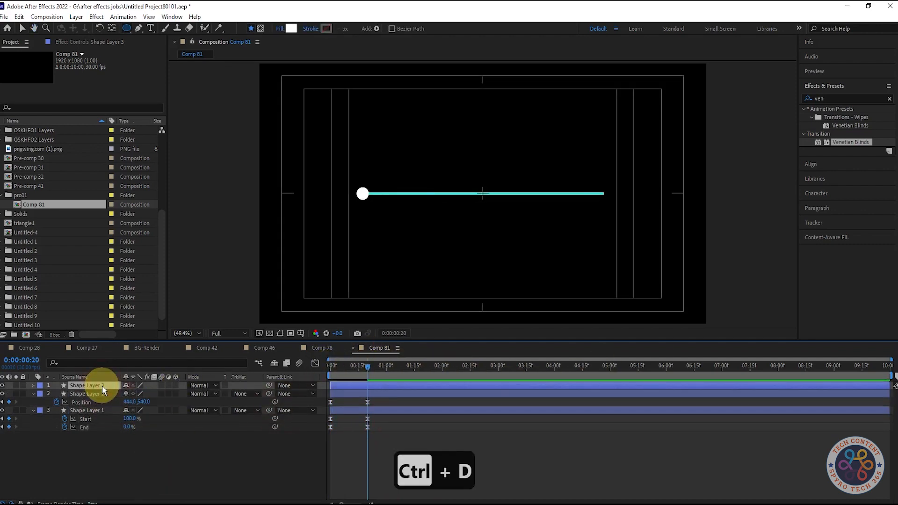
key("p")
left_click(368, 397)
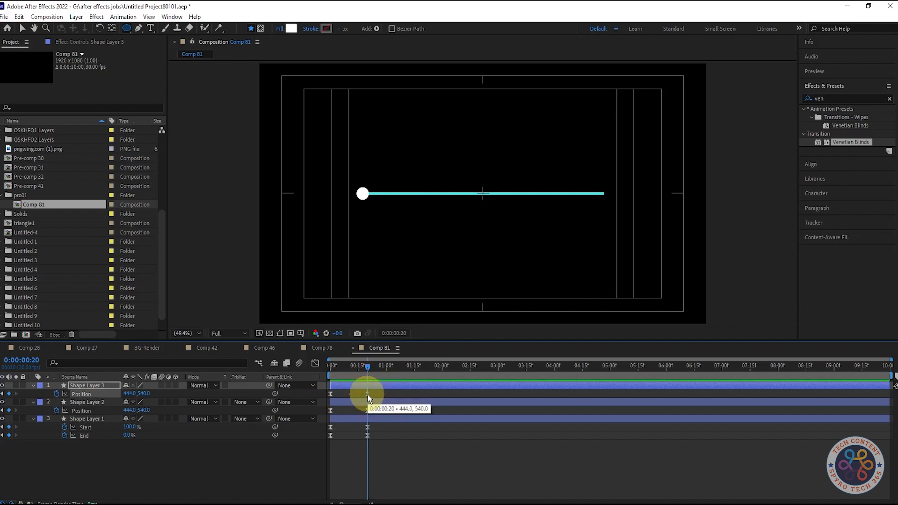
left_click_drag(130, 393, 612, 388)
Preview the line and both circles opening outward from the centre, and collapse the layers' properties
left_click_drag(370, 367, 206, 450)
key("space")
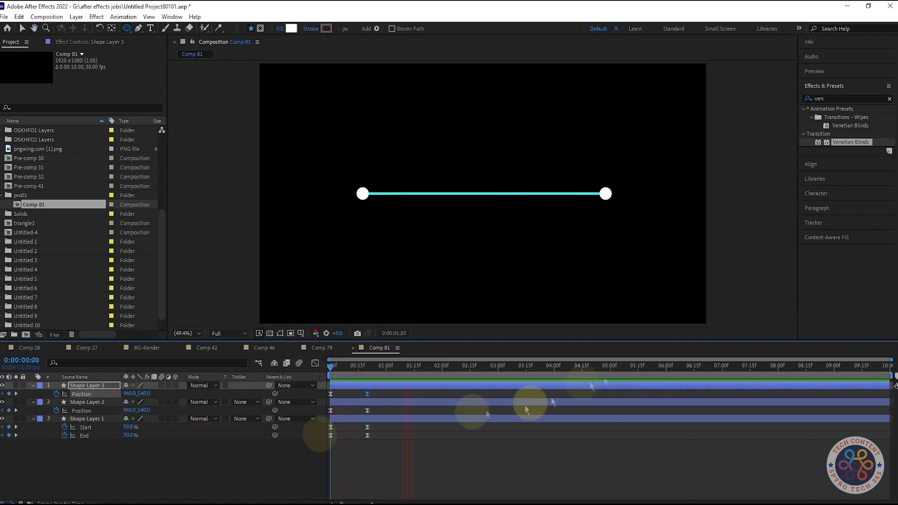
key("space")
key("space")
key("space")
key("space")
key("space")
key("space")
key("space")
key("space")
key("space")
left_click_drag(331, 368, 243, 453)
left_click(237, 463)
key("space")
key("space")
key("u")
key("space")
key("space")
key("space")
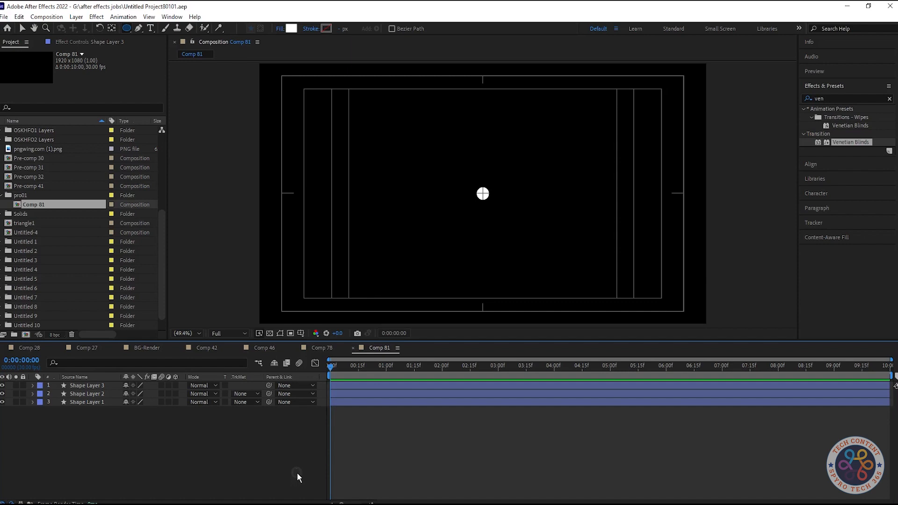
key("u")
key("space")
key("space")
Trim the end of Shape Layer 1 to 0:00:00:20
left_click_drag(335, 369, 368, 372)
key("space")
key("space")
key("u")
left_click(144, 470)
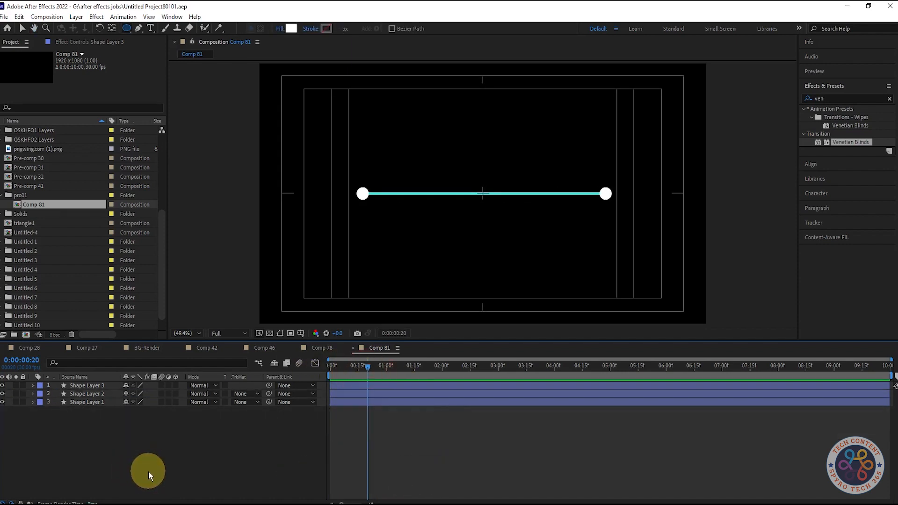
left_click(374, 402)
key("alt+bracketright")
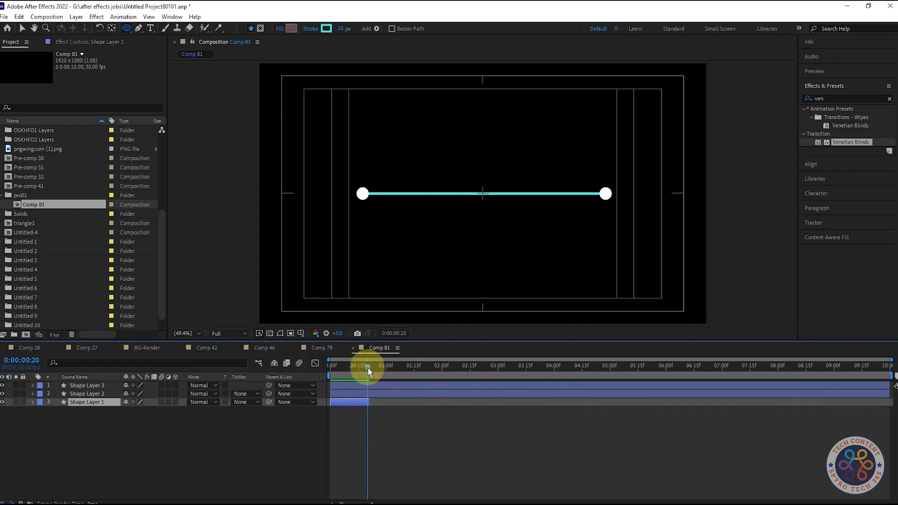
Duplicate Shape Layer 1 and make the copy run on top from 0:00:00:20 to the composition's end
key("ctrl+d")
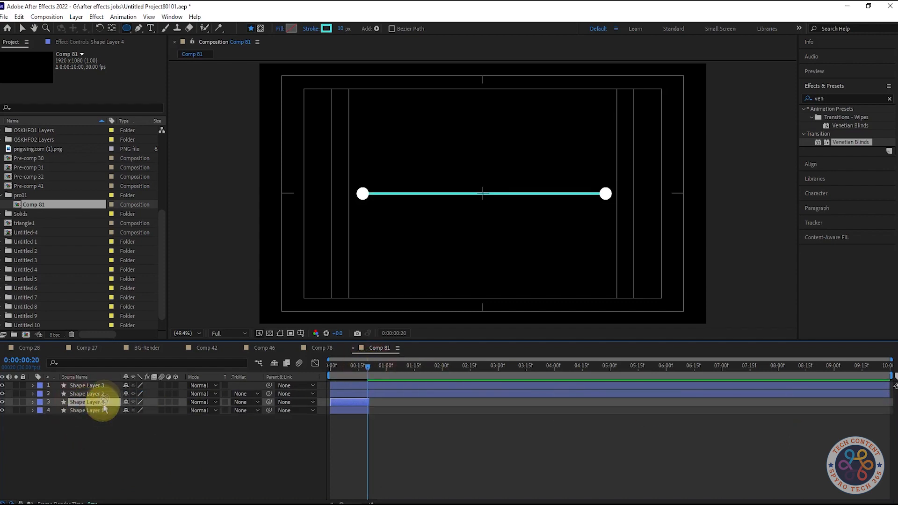
left_click_drag(366, 386, 894, 385)
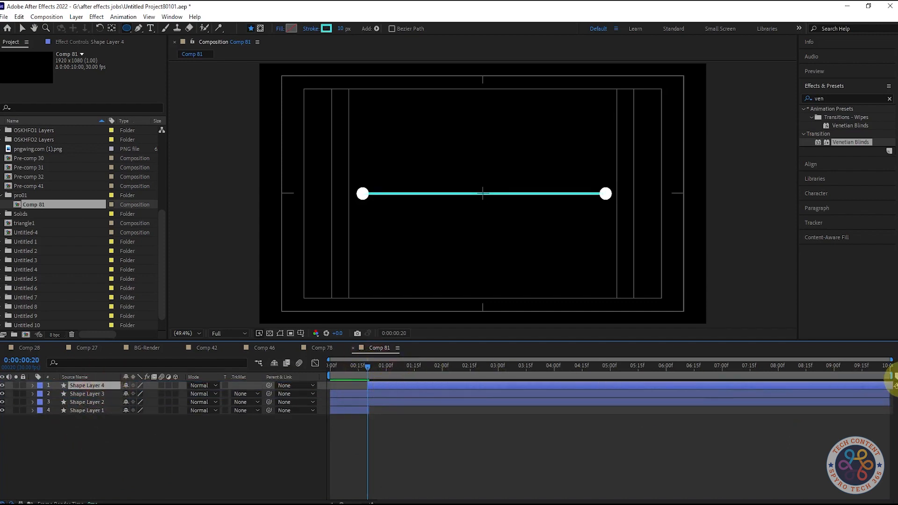
key("u")
Delete Trim Paths from Shape Layer 4
left_click(32, 386)
left_click(32, 386)
left_click(74, 413)
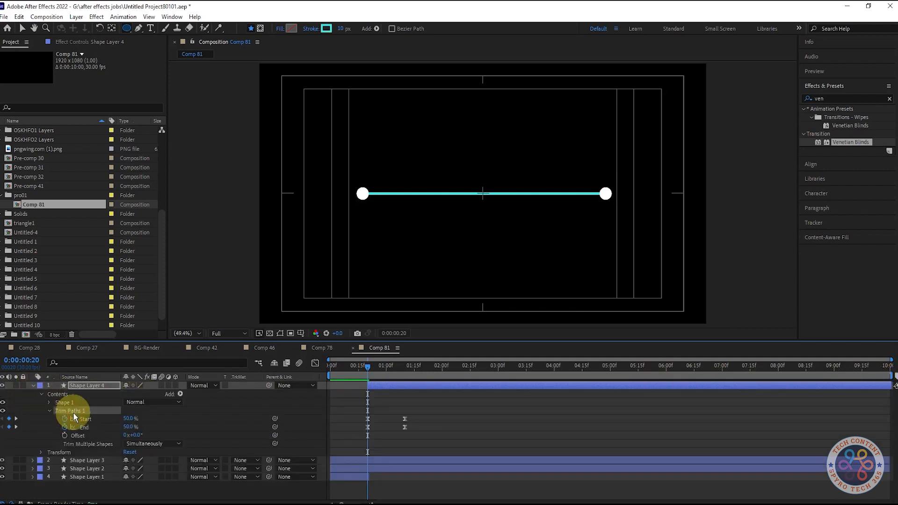
key("Delete")
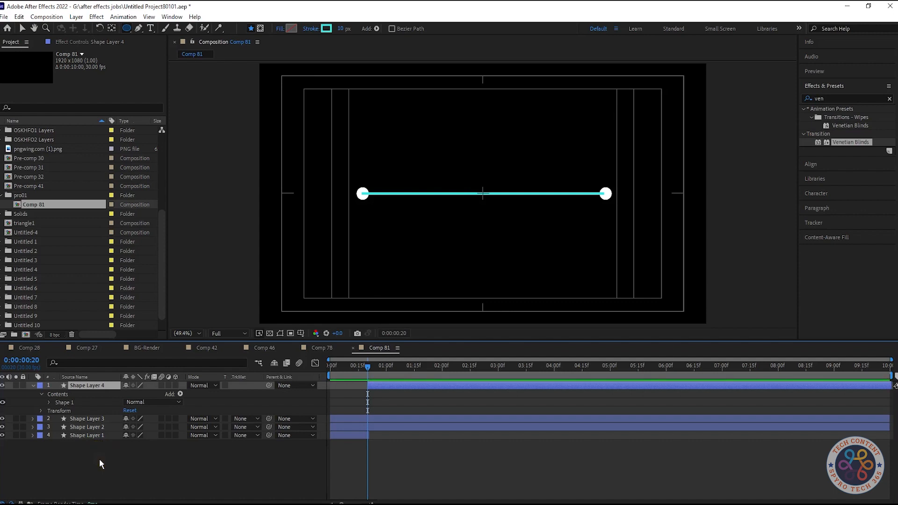
Move Shape Layer 4 below Shape Layer 2 and keyframe its path at 0:00:00:20
left_click_drag(75, 409, 84, 432)
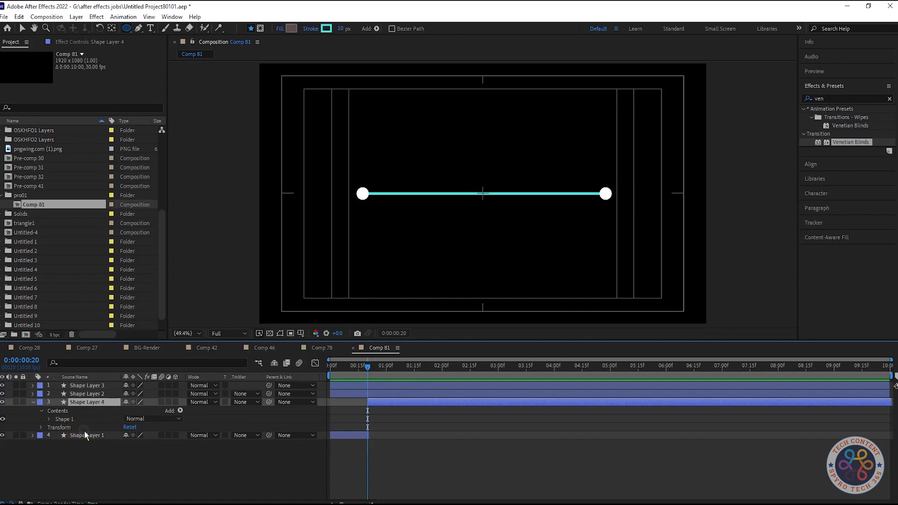
key("alt+s")
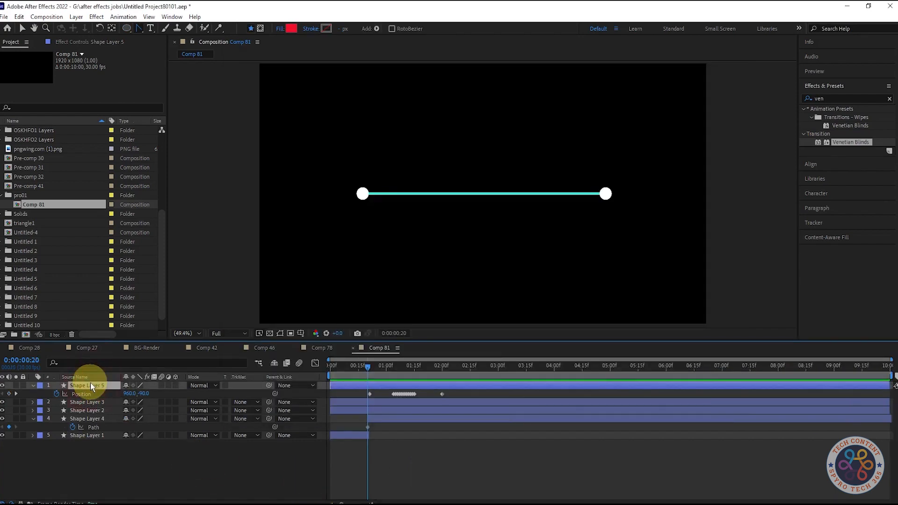
Delete the existing Shape Layer 5 and draw a red circle centred in the composition with a centred anchor point
key("Delete")
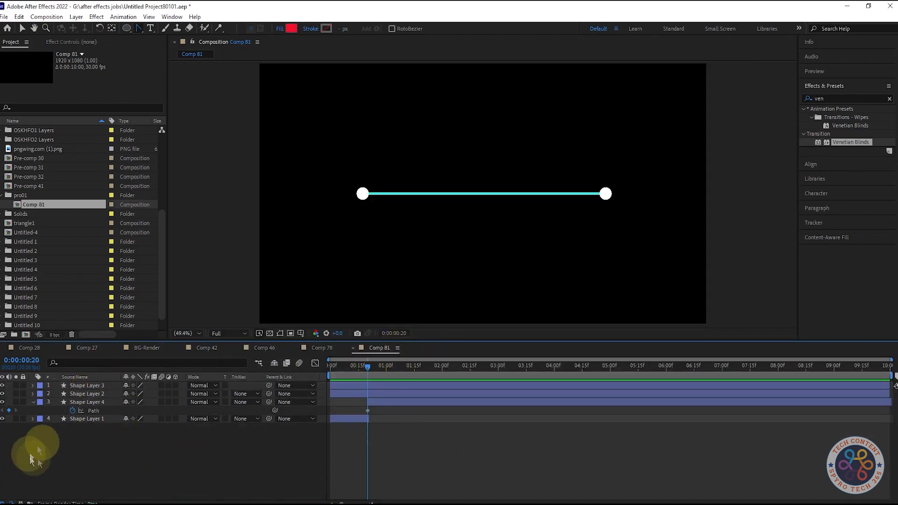
left_click(84, 401)
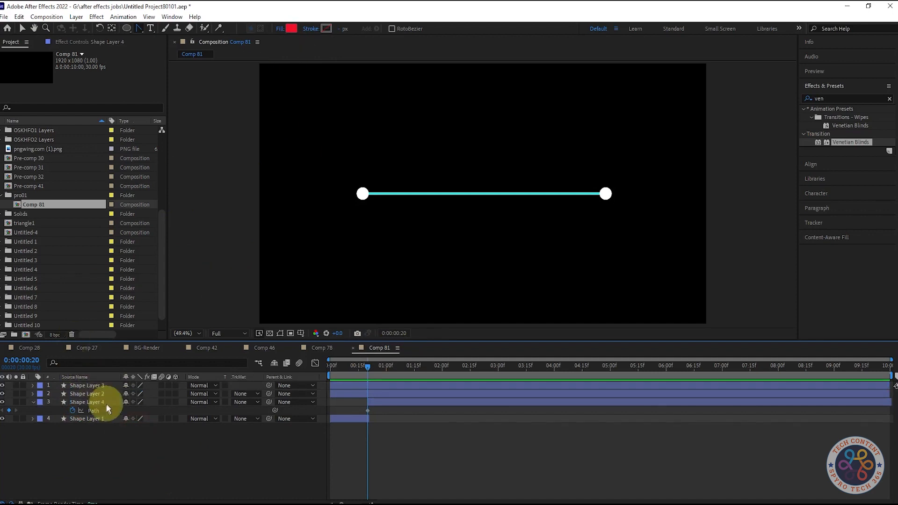
left_click(127, 28)
left_click_drag(466, 169, 502, 215)
key("ctrl+alt+Home")
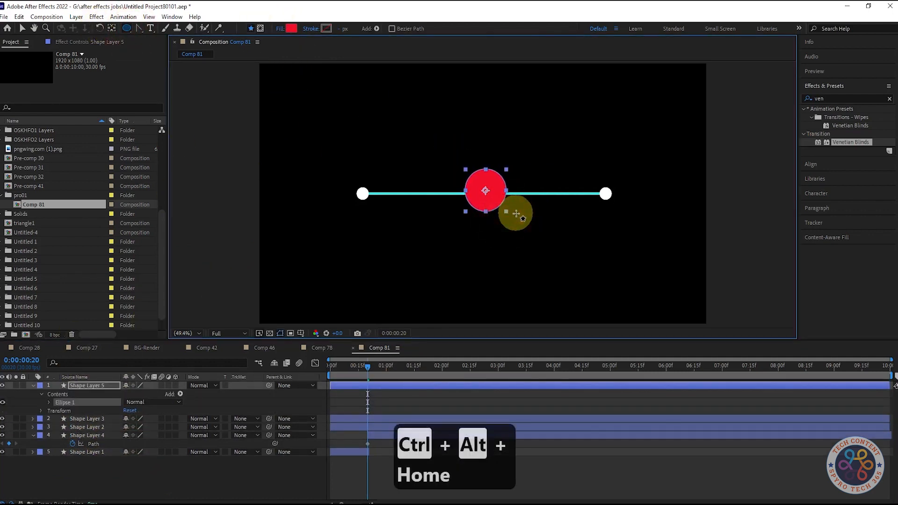
key("ctrl+Home")
Keyframe the red circle's position at 0:00:00:20 above the top edge of the frame
key("p")
key("v")
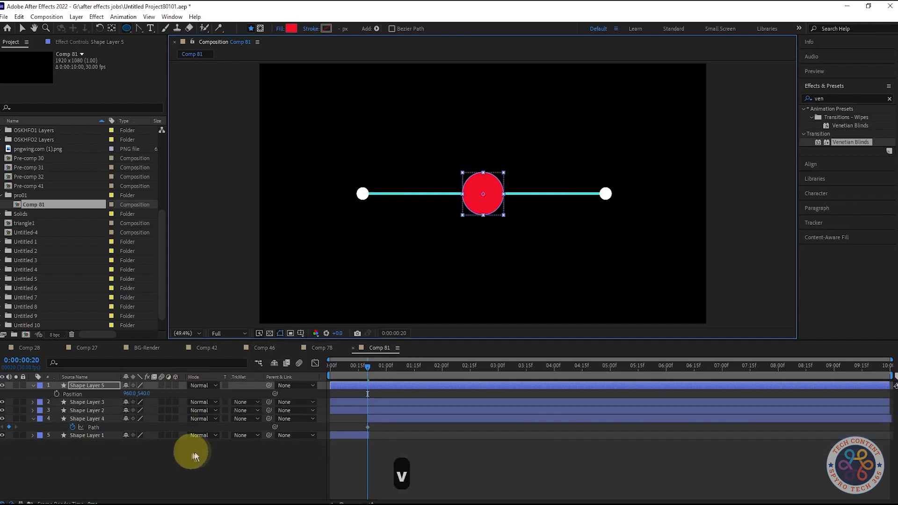
left_click(201, 461)
left_click(82, 386)
left_click(57, 394)
left_click_drag(144, 394, 196, 10)
Keyframe the red circle dropping close to the line at 0:00:01:15 and rising to Y 16 at 0:00:02:15
left_click_drag(368, 367, 414, 380)
left_click_drag(144, 392, 357, 462)
left_click(479, 378)
left_click_drag(471, 380, 471, 380)
left_click_drag(144, 394, 254, 71)
Scale the red circle down to roughly two thirds of its size
key("s")
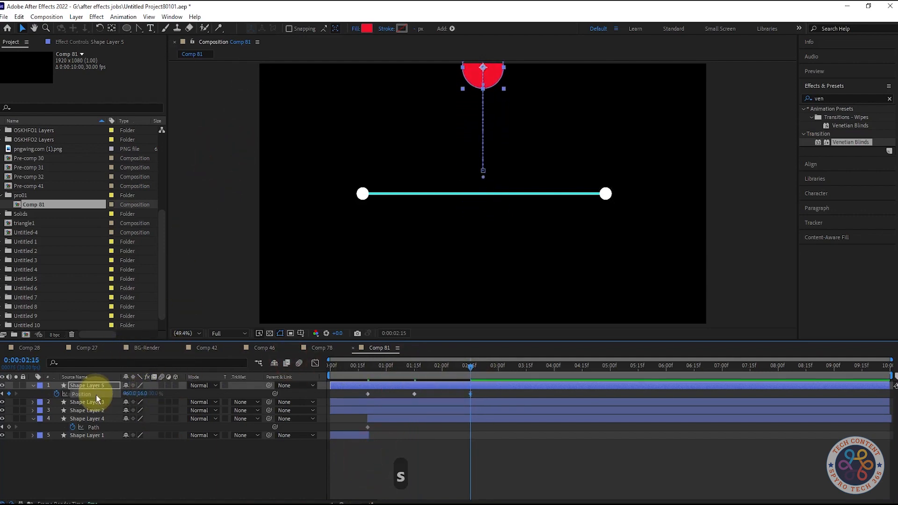
left_click_drag(131, 388, 120, 392)
left_click_drag(514, 374, 400, 382)
left_click(117, 386)
Set the red circle's vertical position at 0:00:01:15 to 475.2 so it rests on the line
key("p")
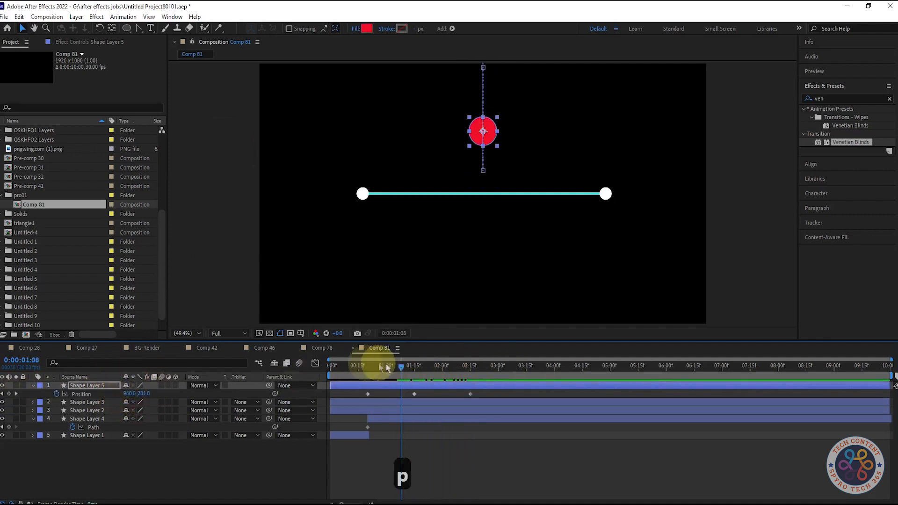
key("j")
key("k")
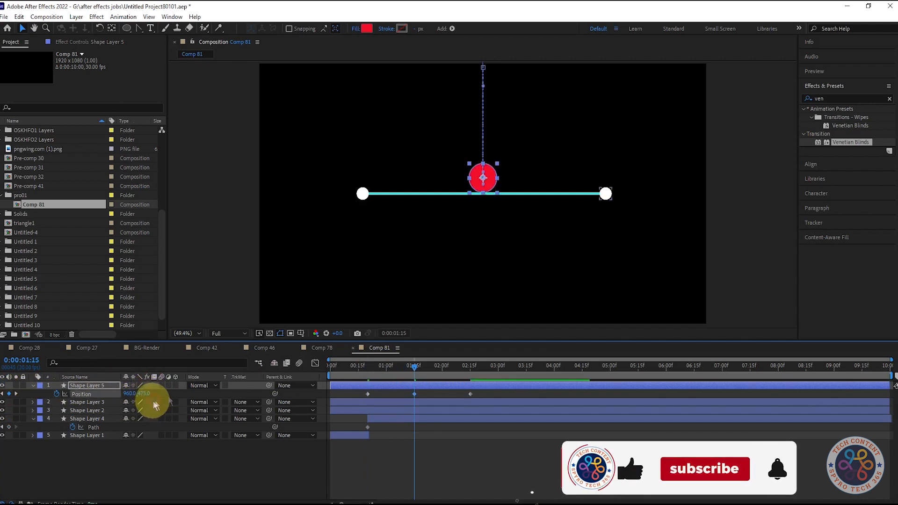
left_click(206, 465)
left_click_drag(144, 395, 145, 394)
left_click(187, 489)
left_click(174, 476)
left_click(187, 471)
Lower the red circle's position keyframe at 0:00:02:15 to just inside the top of the frame
left_click(415, 368)
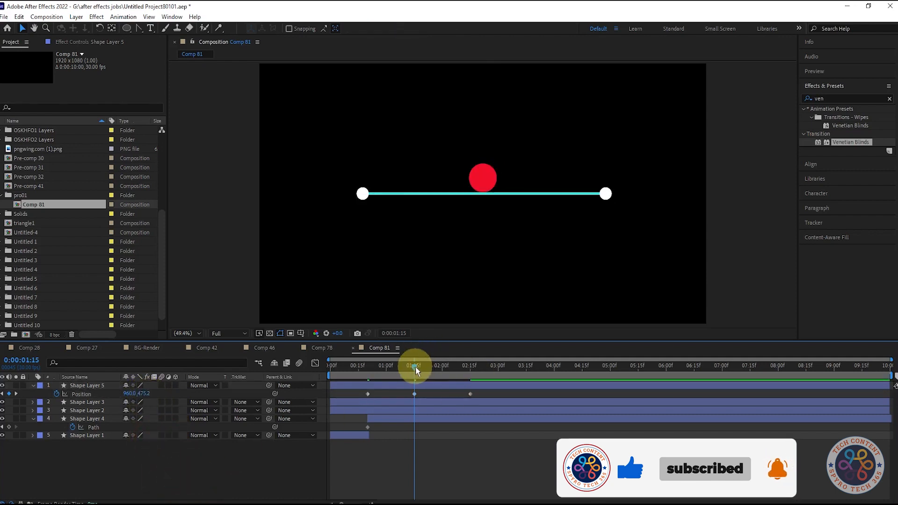
left_click_drag(415, 371, 472, 371)
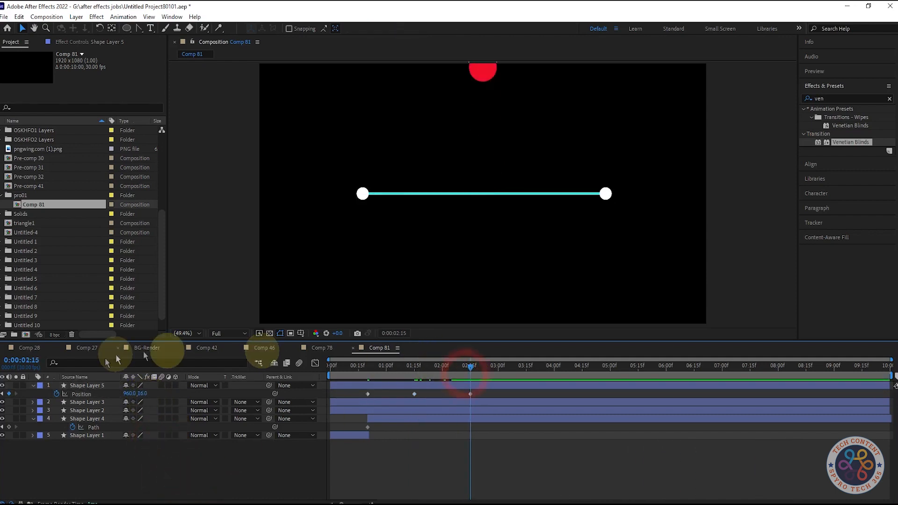
left_click(145, 393)
left_click_drag(145, 394, 147, 394)
left_click_drag(484, 371, 424, 417)
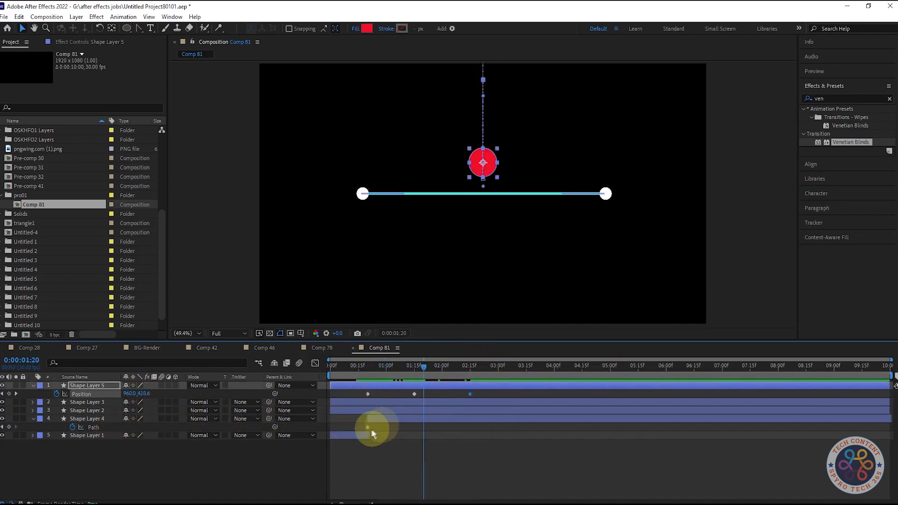
At 0:00:01:15, bend the line downward between the white circles by pulling curve handles out of both end points
left_click(418, 369)
left_click(99, 423)
key("g")
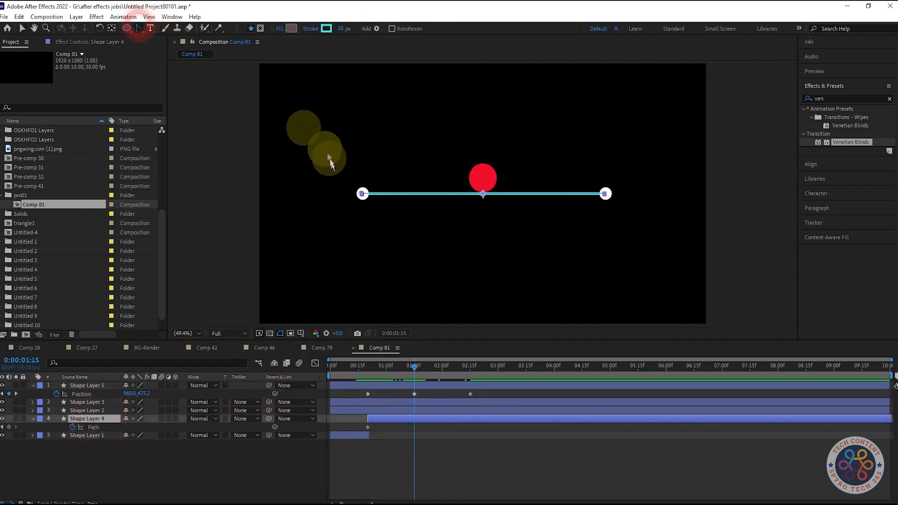
left_click(361, 194)
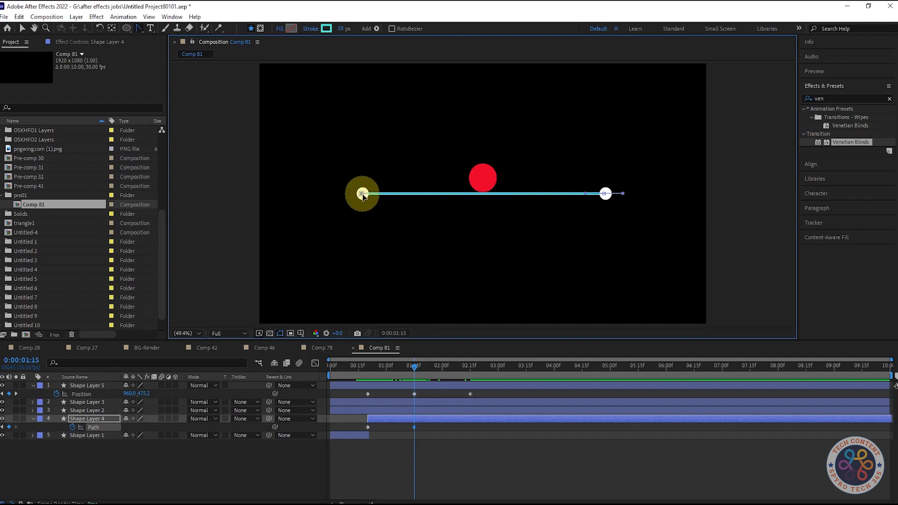
left_click_drag(363, 194, 398, 210)
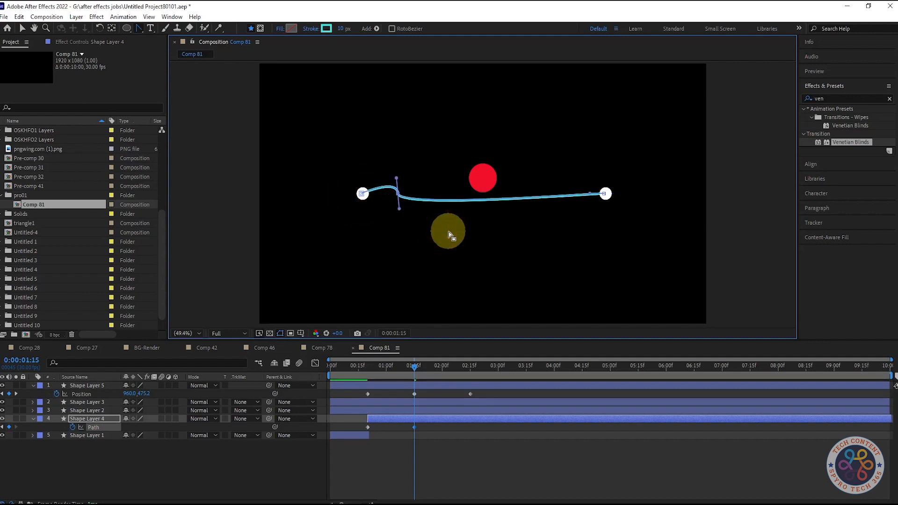
key("ctrl+z")
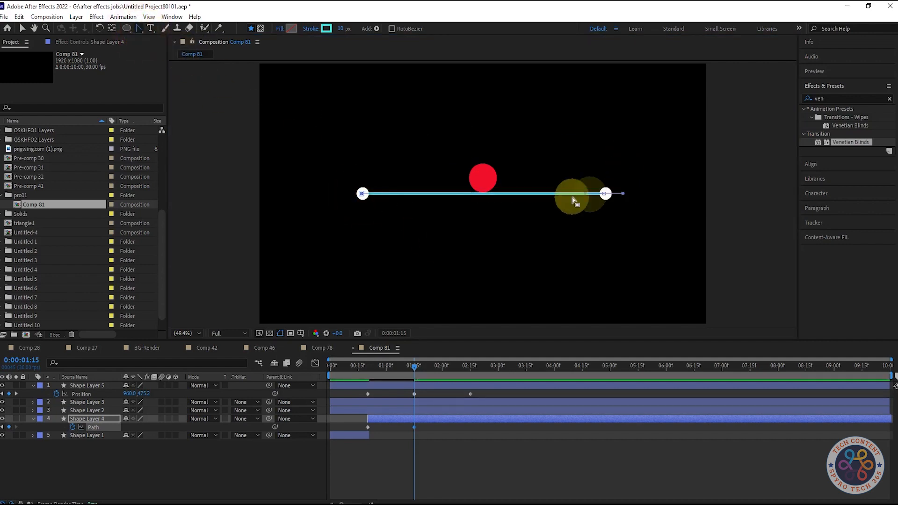
left_click_drag(585, 200, 512, 236)
left_click_drag(362, 194, 465, 234)
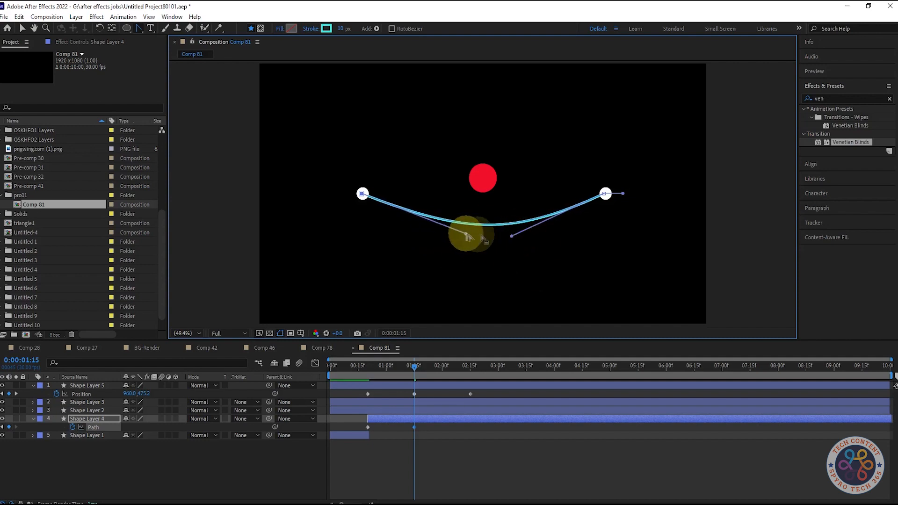
Deepen the line's bend at 0:00:01:15 slightly by lowering the curve handles of both end points
left_click_drag(414, 367, 420, 394)
left_click(2, 427)
left_click(16, 427)
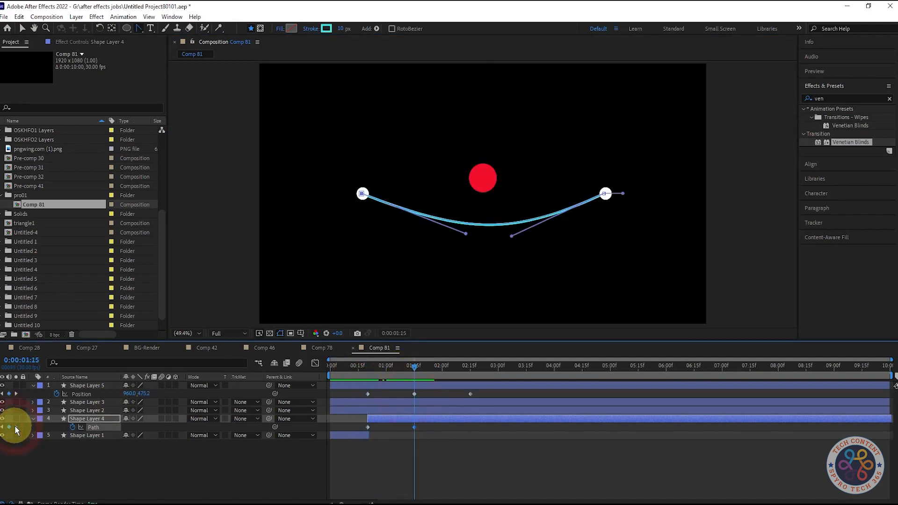
left_click_drag(465, 234, 469, 240)
left_click_drag(512, 236, 513, 239)
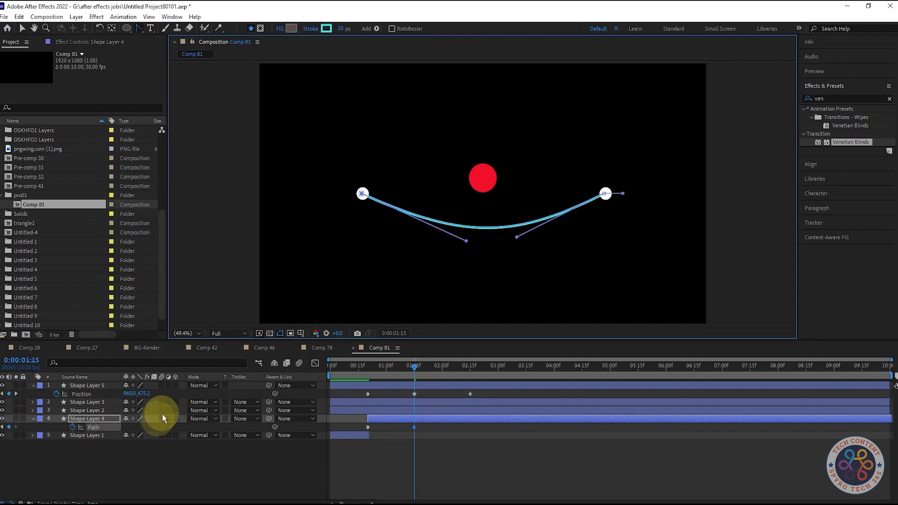
mouse_move(415, 367)
left_mouse_down()
mouse_move(367, 371)
mouse_move(412, 381)
left_mouse_up()
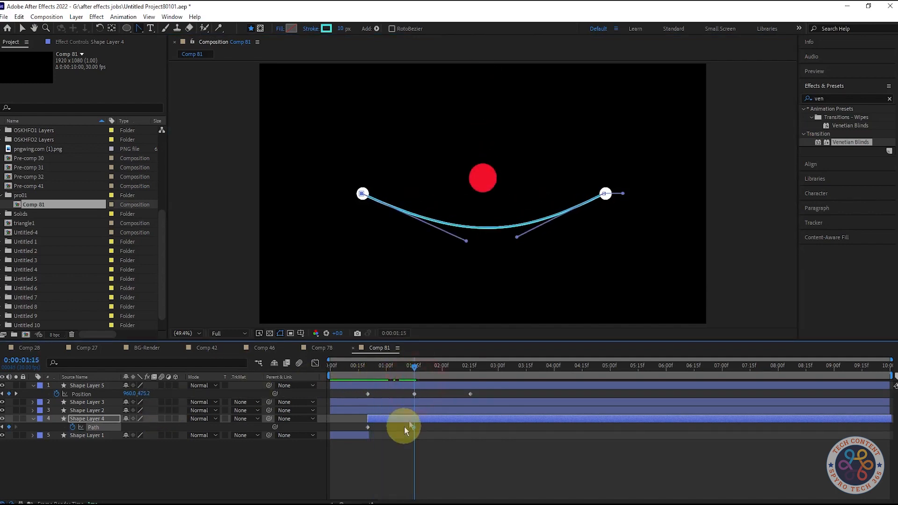
Copy the straight path keyframe of the line to 0:00:01:13, just before the bend
left_click_drag(417, 369, 411, 370)
key("ctrl+c")
key("ctrl+v")
scroll(415, 425, "up", 5)
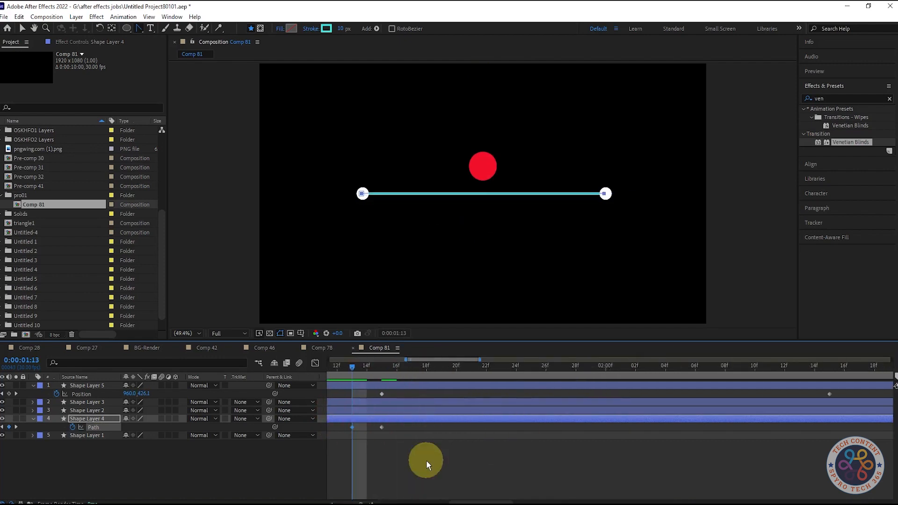
Move the red circle's resting position keyframe to 0:00:01:13 and show the keyframed properties of all layers
key("ctrl+c")
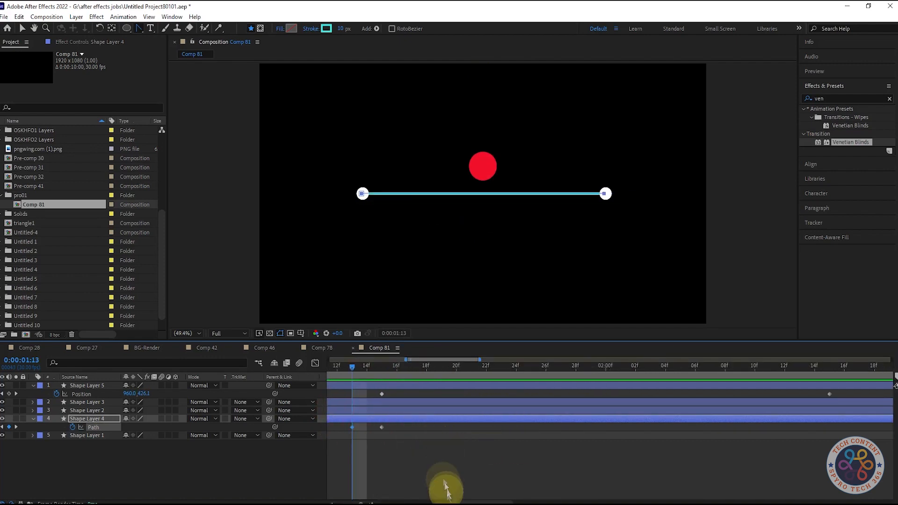
left_click(306, 469)
scroll(466, 481, "down", 5)
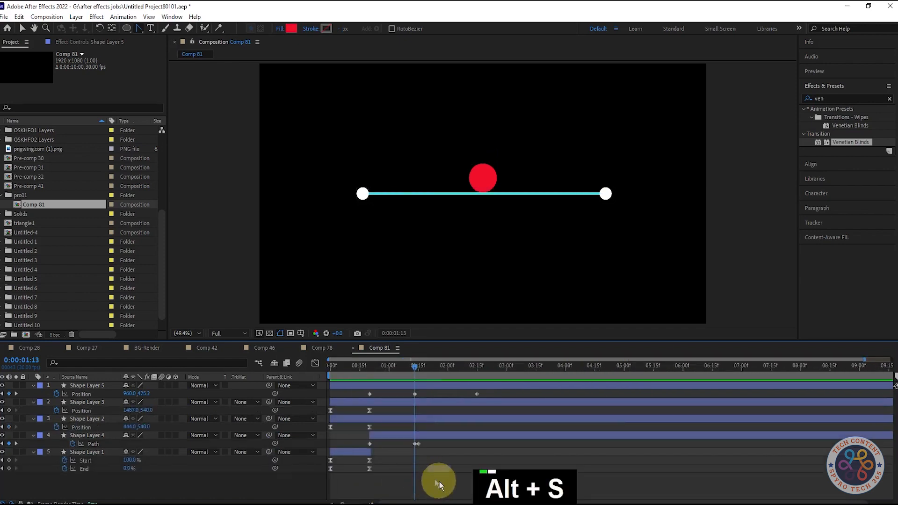
scroll(433, 481, "up", 4)
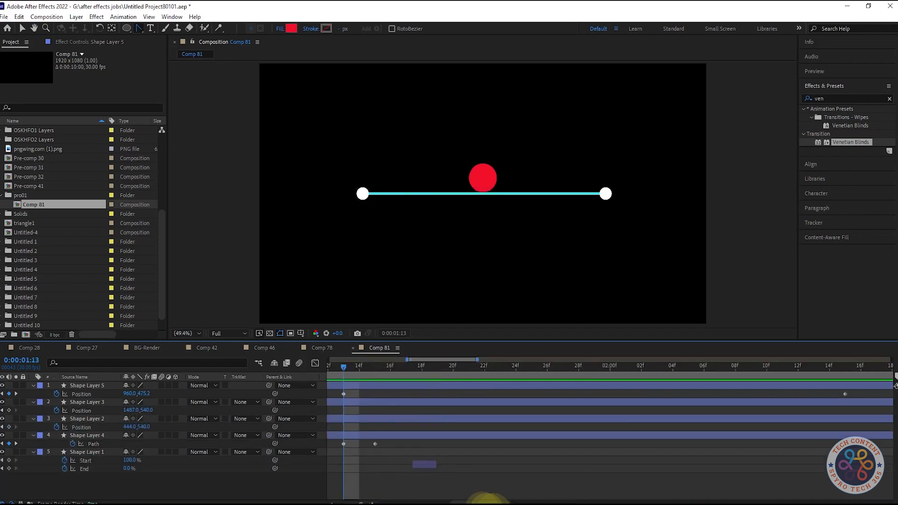
scroll(486, 389, "up", 3)
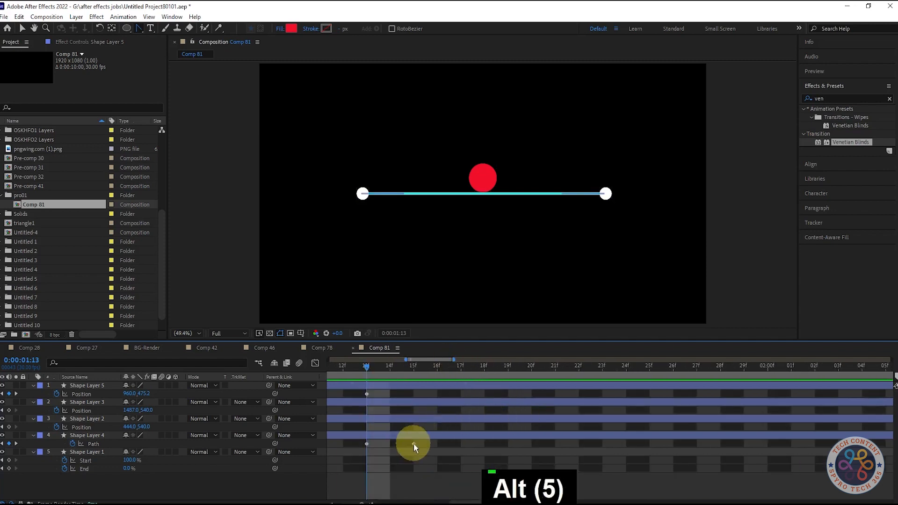
Move the line's bent path keyframe to 0:00:01:16 and set the red circle's vertical position to 522.4 at 0:00:01:14
left_click_drag(414, 444, 429, 445)
left_click_drag(367, 369, 387, 380)
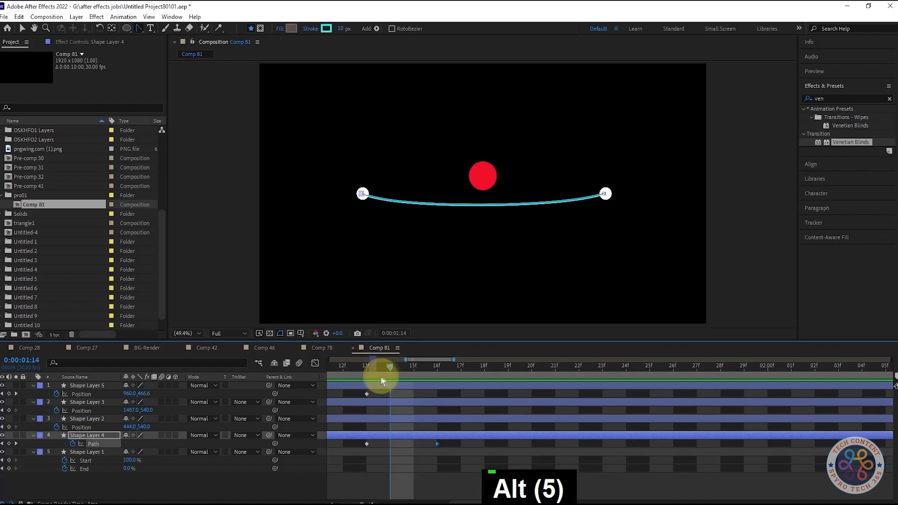
left_click(145, 387)
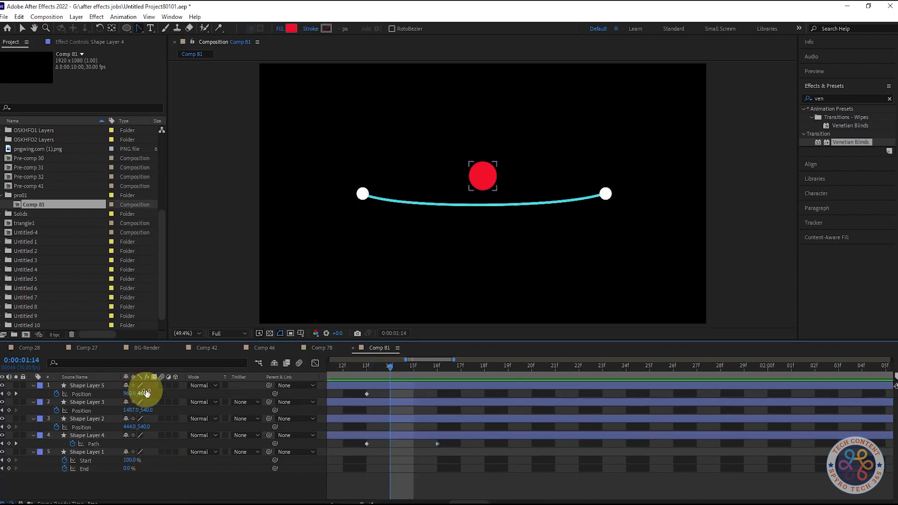
left_click_drag(143, 394, 153, 406)
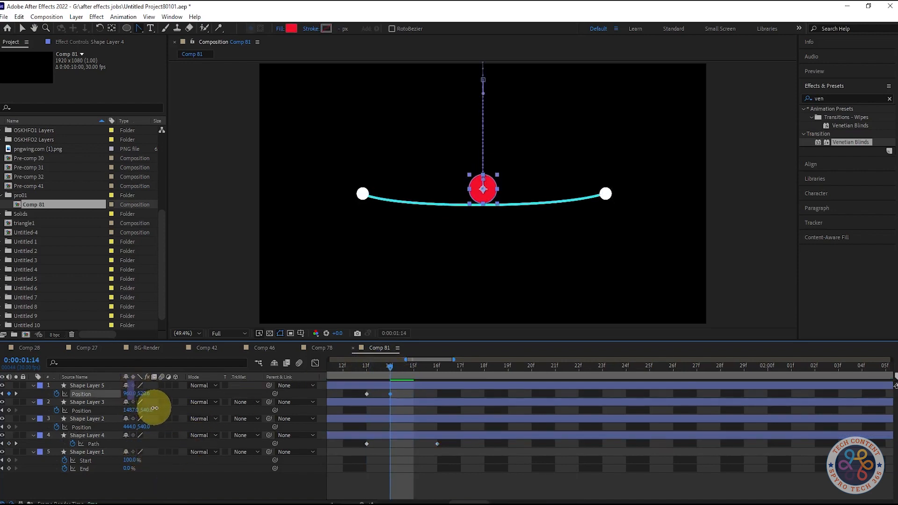
left_click_drag(156, 410, 150, 412)
left_click(192, 497)
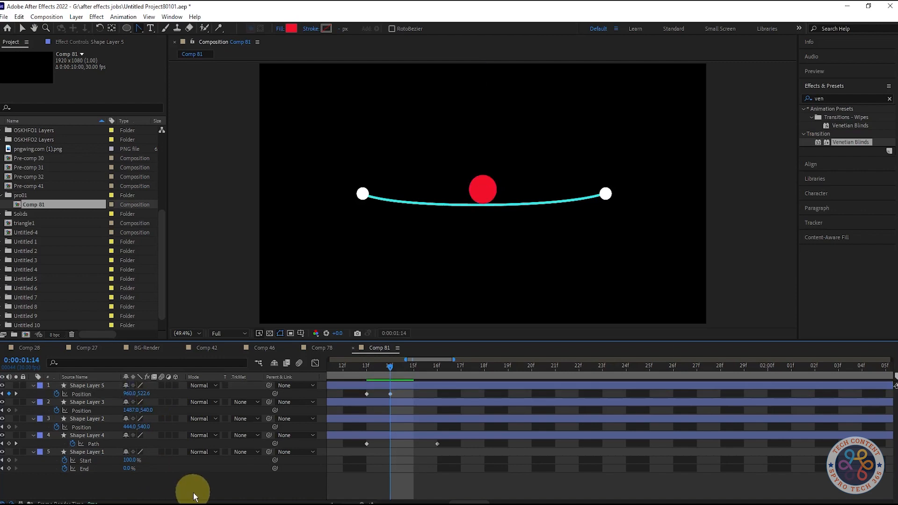
left_click_drag(143, 394, 141, 394)
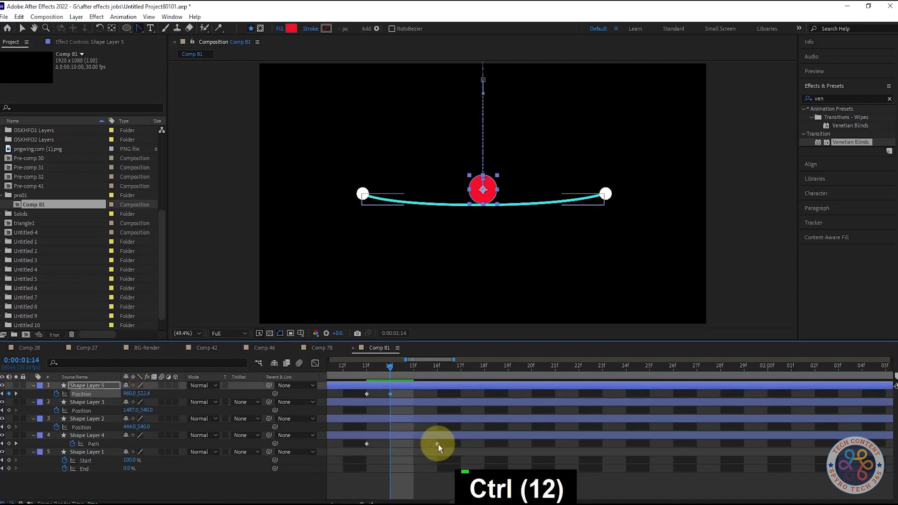
Move the line's bent path keyframe to 0:00:01:18 and set the red circle's vertical position to 504 at 0:00:01:14
left_click_drag(438, 443, 465, 448)
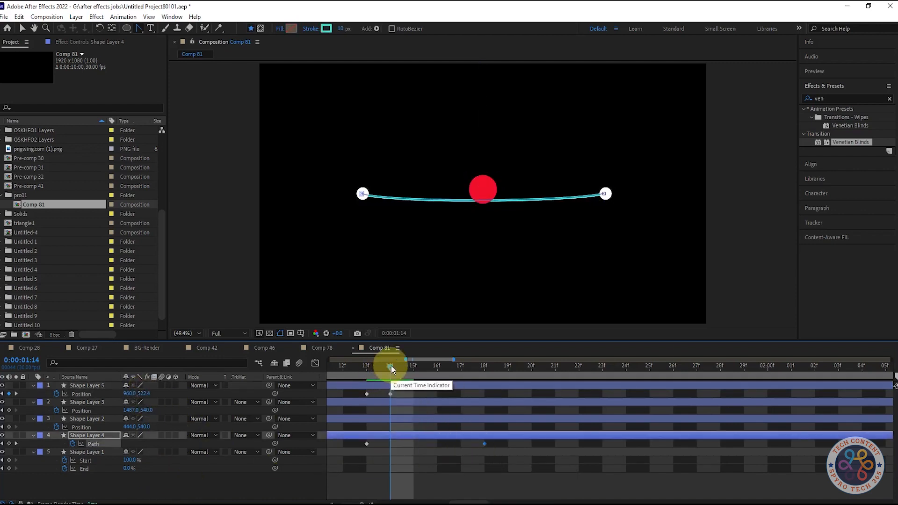
left_click_drag(143, 394, 134, 309)
left_click(191, 492)
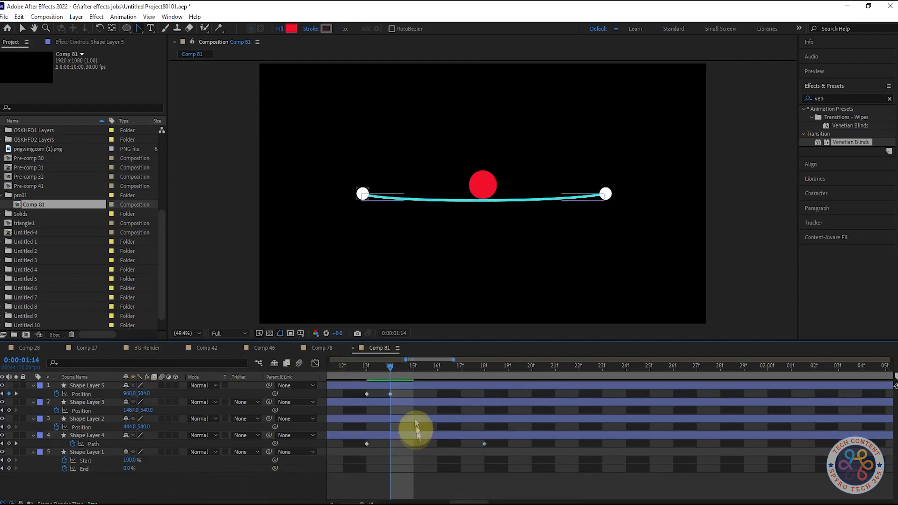
Keyframe the red circle at 0:00:01:15, lowered so it rests on the bending line
left_click_drag(392, 367, 414, 368)
left_click_drag(144, 394, 332, 384)
left_click(211, 493)
left_click_drag(144, 394, 140, 395)
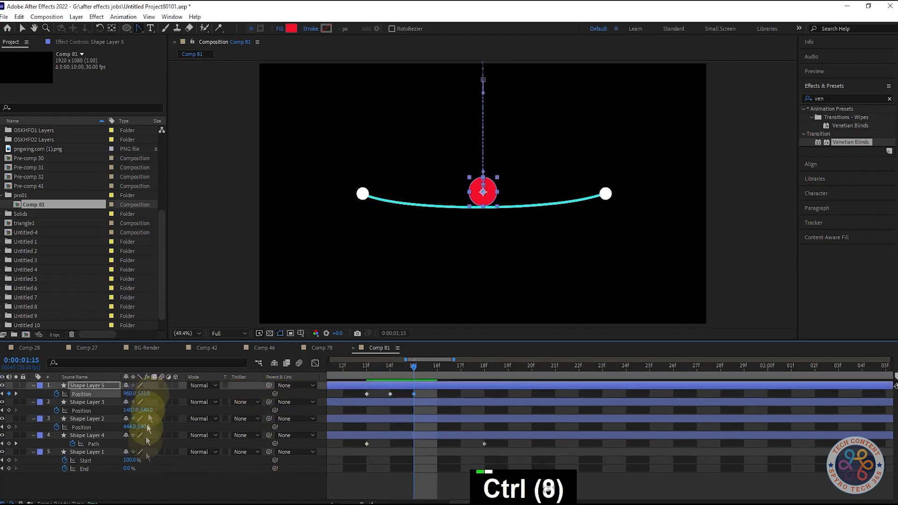
left_click(168, 484)
Keyframe the red circle at 0:00:01:16 with a vertical position of 559.5 so it touches the bending line
left_click_drag(414, 365, 435, 364)
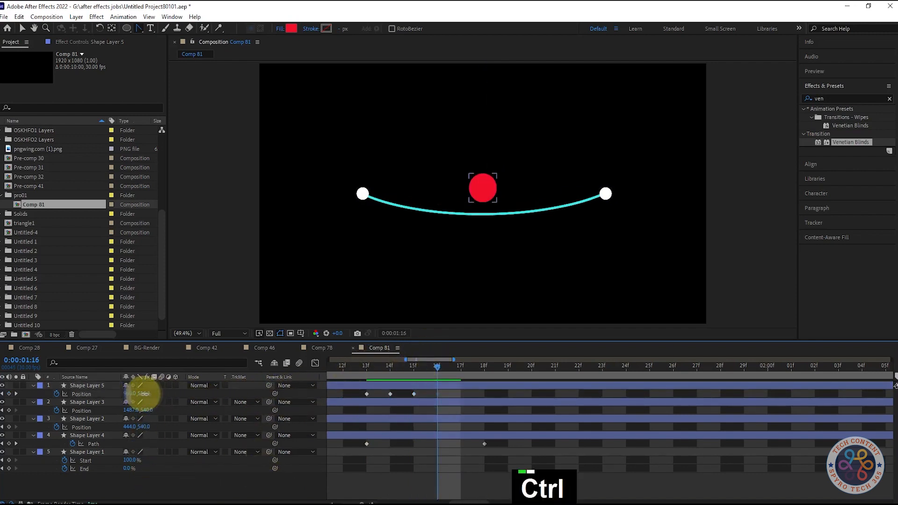
left_click_drag(140, 394, 345, 381)
left_click(222, 492)
left_click_drag(143, 394, 154, 395)
left_click(150, 483)
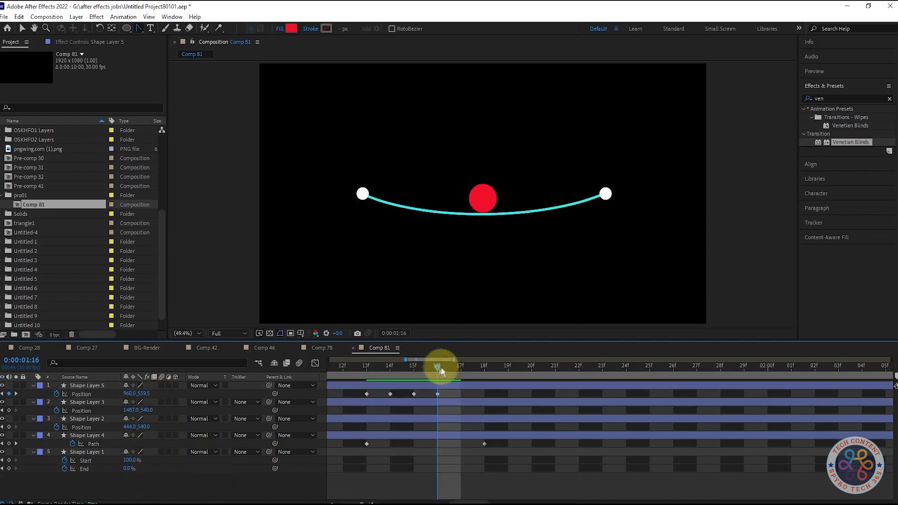
Keyframe the red circle at 0:00:01:17, following the line downward, and fine-tune its height to touch the curve
left_click_drag(439, 367, 460, 367)
left_click_drag(142, 394, 367, 387)
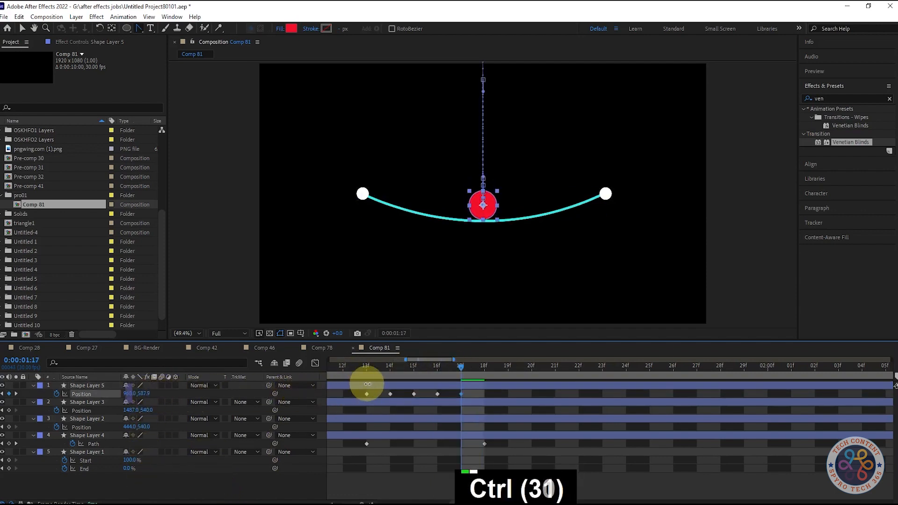
left_click(175, 487)
left_click(151, 393)
left_click(144, 482)
left_click(145, 395)
left_click(144, 485)
Keyframe the red circle at 0:00:01:18, lowered onto the line's deepest bend
left_click_drag(461, 367, 481, 369)
left_click_drag(146, 393, 330, 406)
left_click(205, 486)
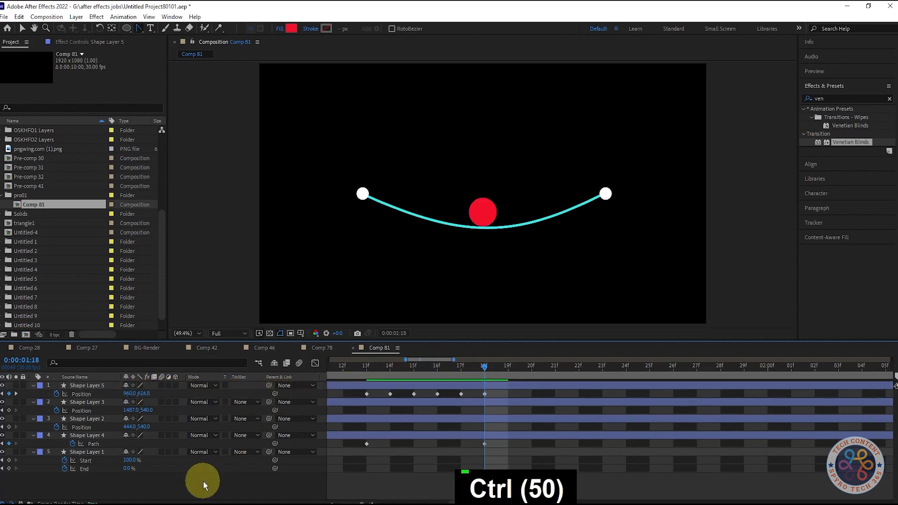
Move the red circle's raised position keyframe near the top of the frame to 0:00:01:27
left_click_drag(604, 378, 486, 444)
scroll(421, 427, "down", 1)
left_click(756, 394)
left_click_drag(756, 394, 543, 394)
left_click_drag(445, 366, 535, 371)
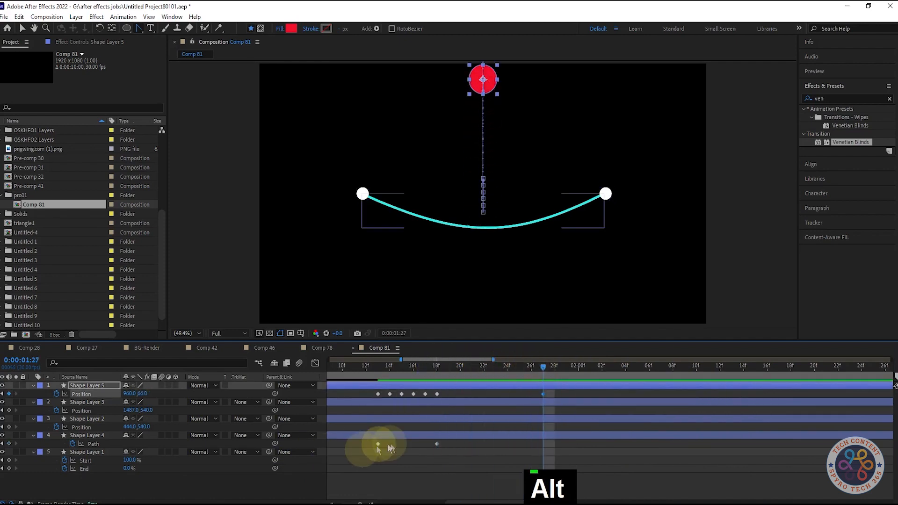
Copy the line's straight path keyframe to 0:00:01:24 so the line flattens again, and save the project
left_click(439, 443)
key("ctrl+c")
left_click(543, 367)
key("ctrl+v")
left_click_drag(561, 373, 543, 375)
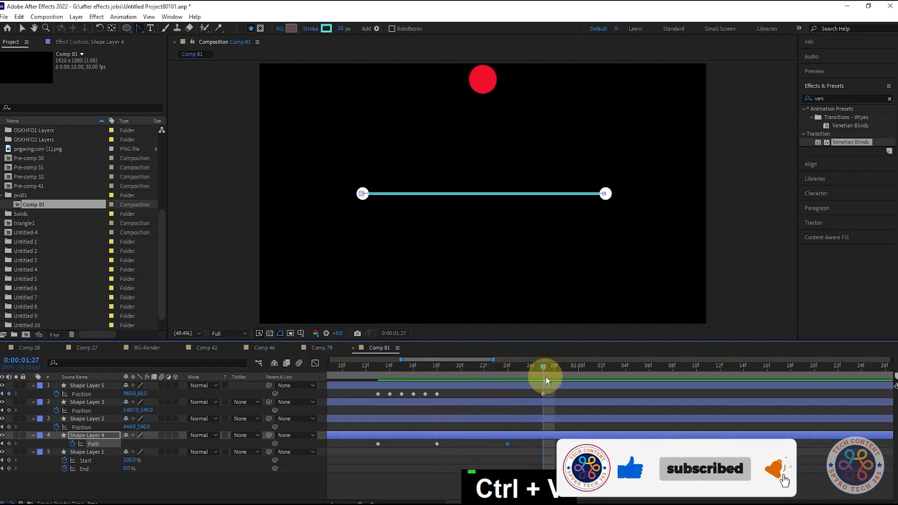
key("ctrl+s")
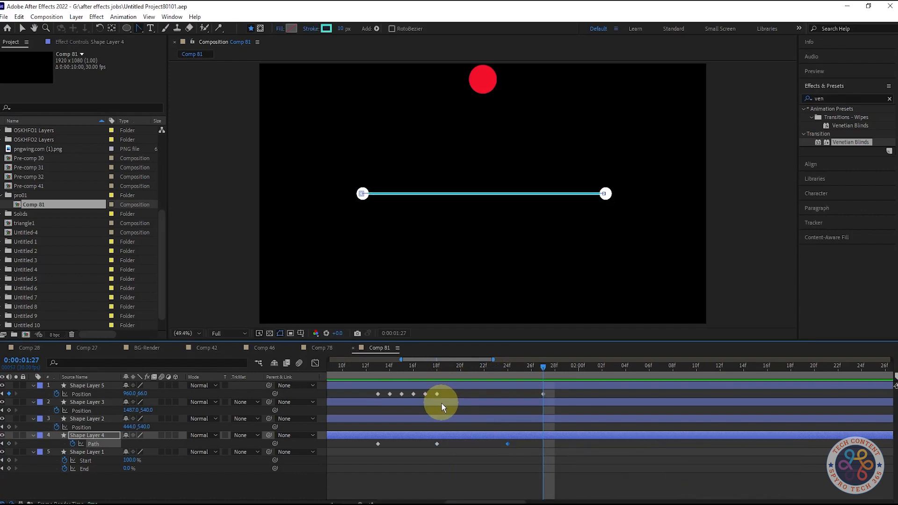
Preview the bounce and move the line's final straight path keyframe to 0:00:01:23
mouse_move(478, 502)
left_mouse_down()
mouse_move(406, 499)
mouse_move(474, 494)
left_mouse_up()
left_click_drag(571, 369, 551, 464)
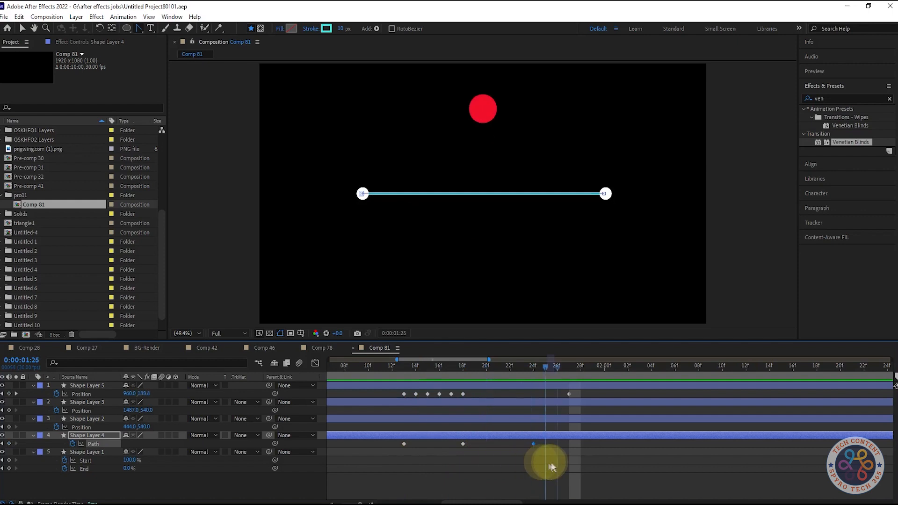
key("space")
key("space")
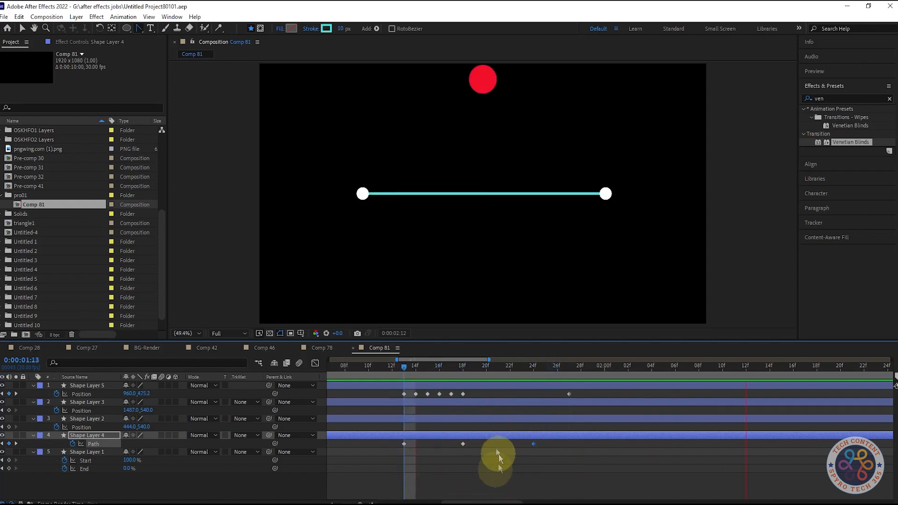
left_click_drag(408, 374, 570, 399)
left_click_drag(534, 444, 524, 443)
left_click_drag(569, 372, 462, 410)
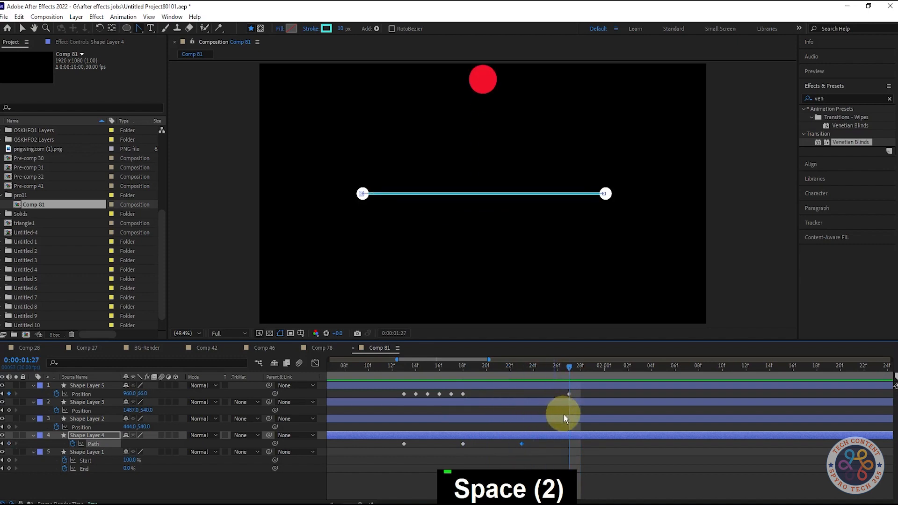
Copy the red circle's resting position keyframe from 0:00:01:13 to 0:00:02:10 for the second drop
scroll(407, 445, "down", 15, "alt")
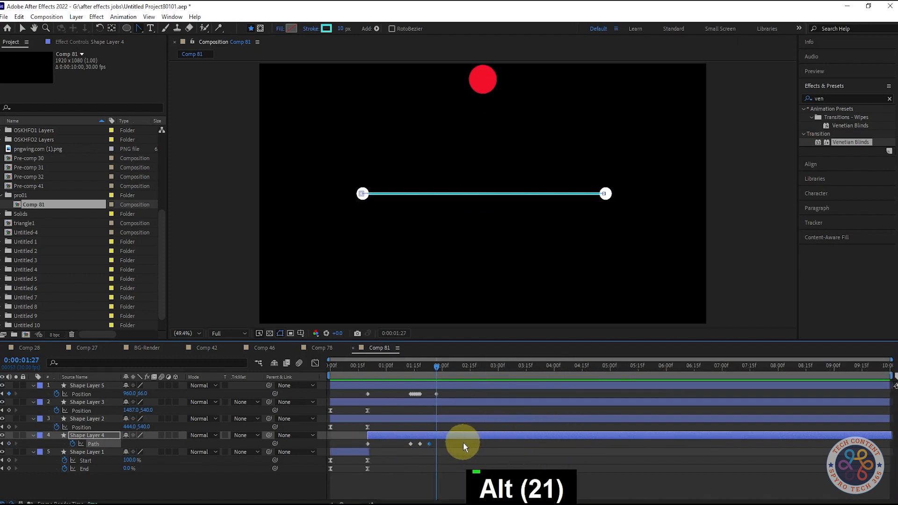
scroll(463, 443, "down", 9, "alt")
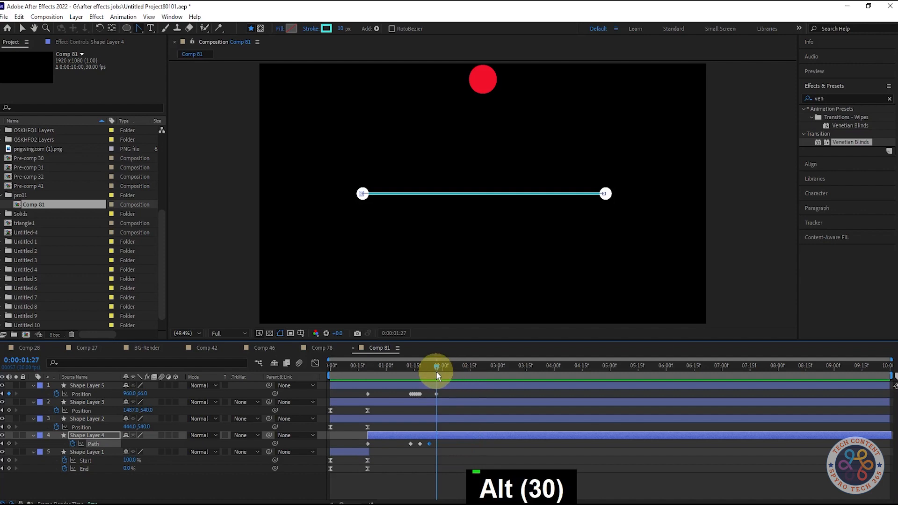
left_click_drag(437, 366, 462, 367)
left_click(143, 394)
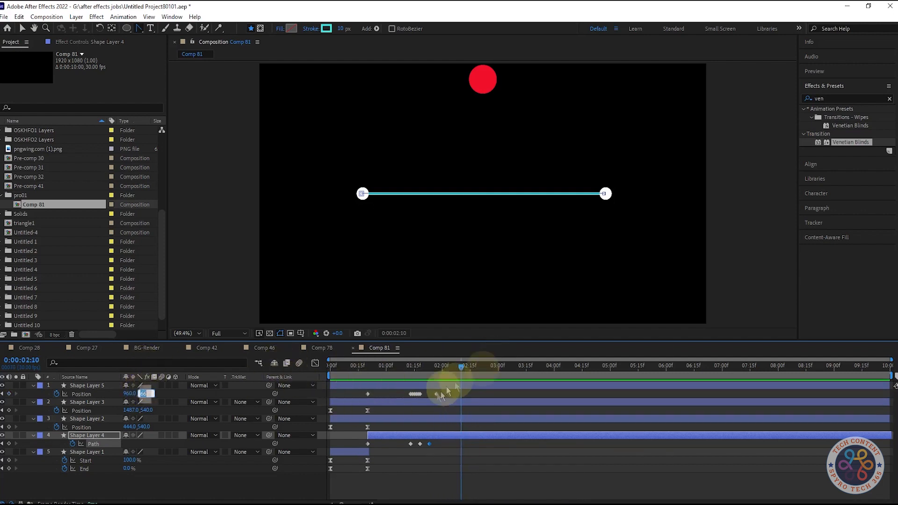
scroll(421, 396, "up", 5, "alt")
left_click(413, 394)
key("ctrl+c")
key("ctrl+v")
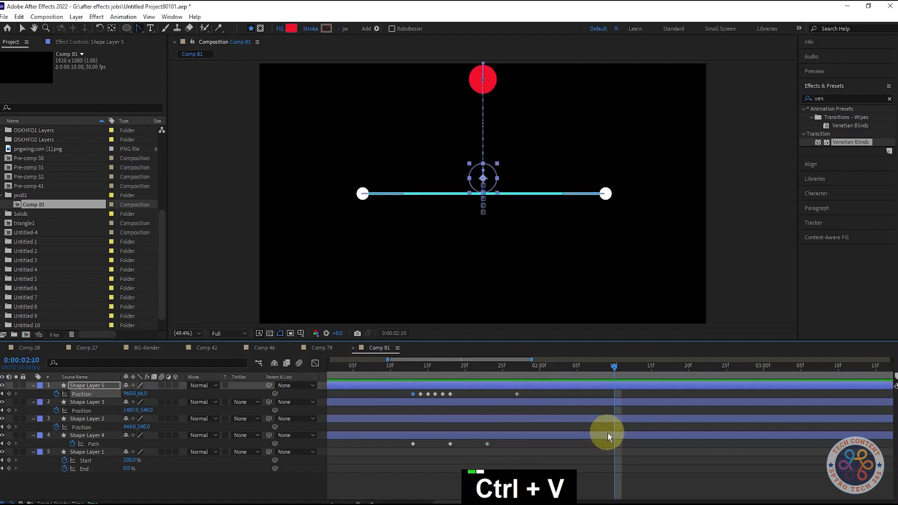
Copy the line's straight path keyframe from 0:00:01:23 to 0:00:02:09
left_click_drag(615, 368, 614, 396)
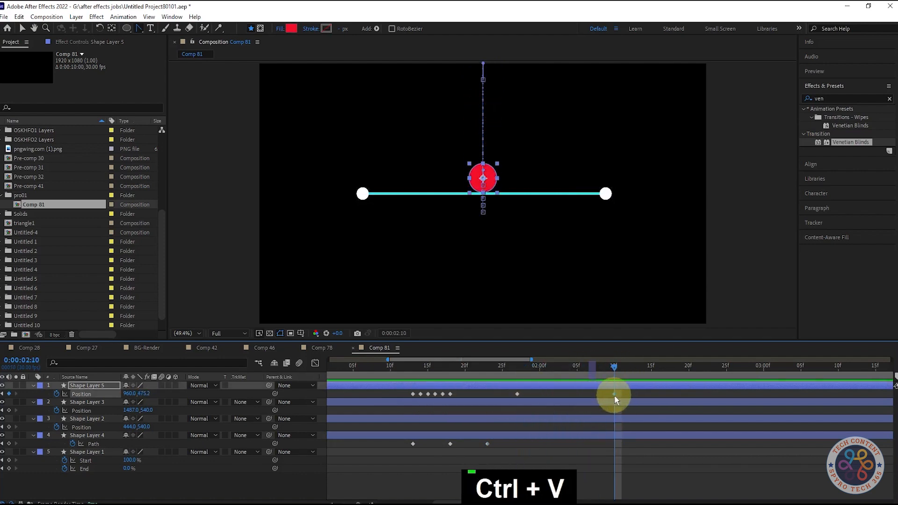
left_click(487, 444)
key("ctrl+c")
left_click(607, 369)
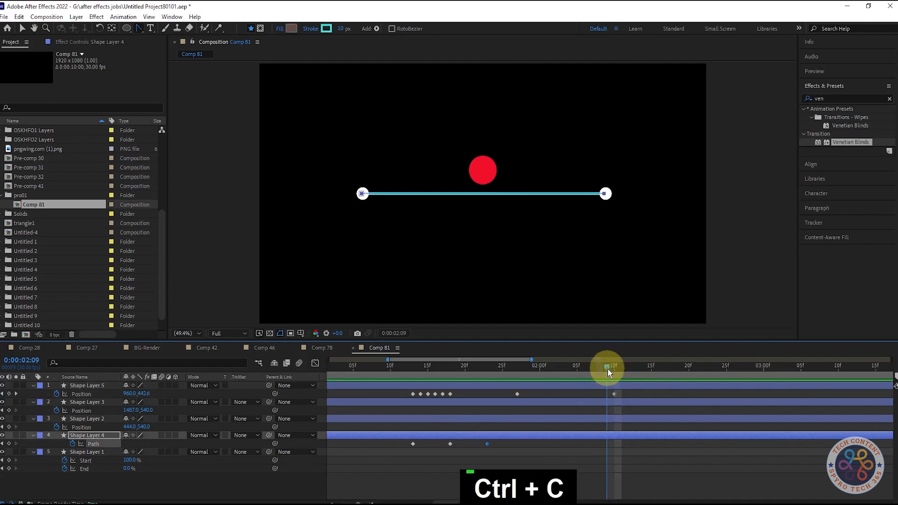
key("ctrl+v")
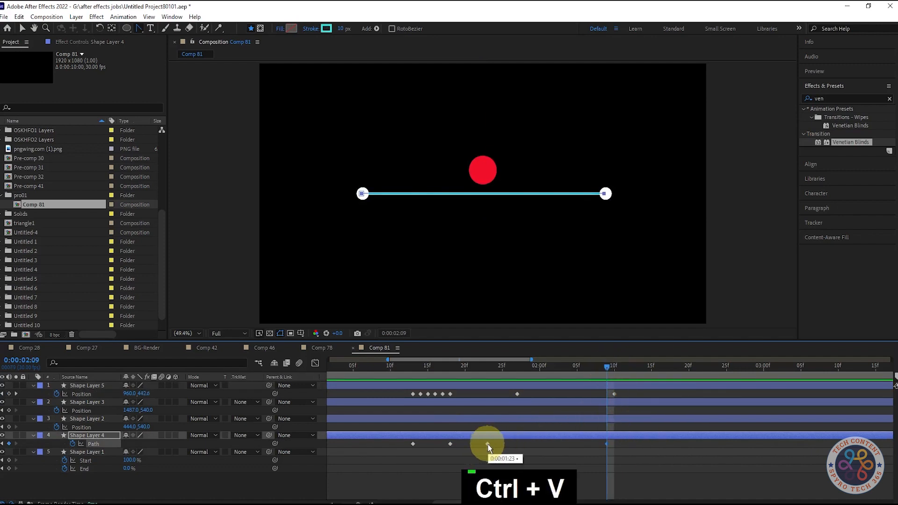
Copy the line's bent path keyframe from 0:00:01:18 to 0:00:02:10 and save the project
left_click(450, 443)
key("ctrl+c")
left_click(615, 370)
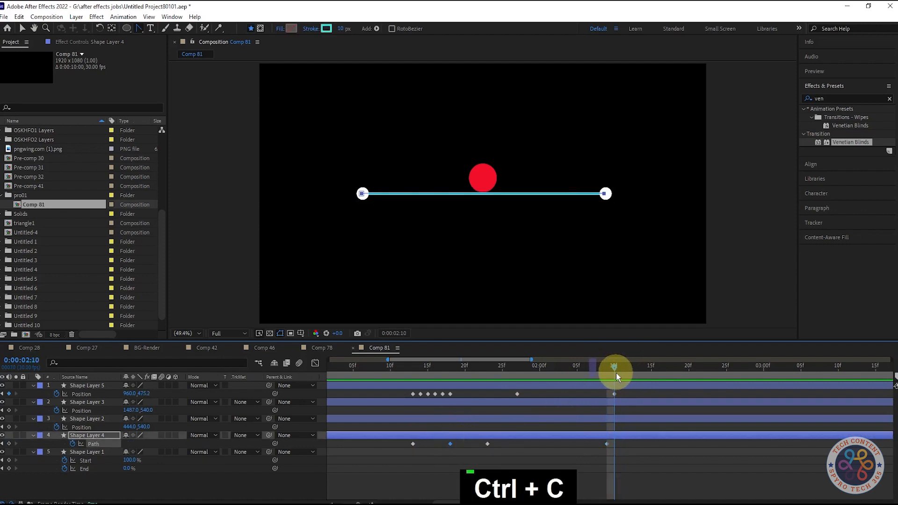
key("ctrl+v")
scroll(453, 445, "right", 3)
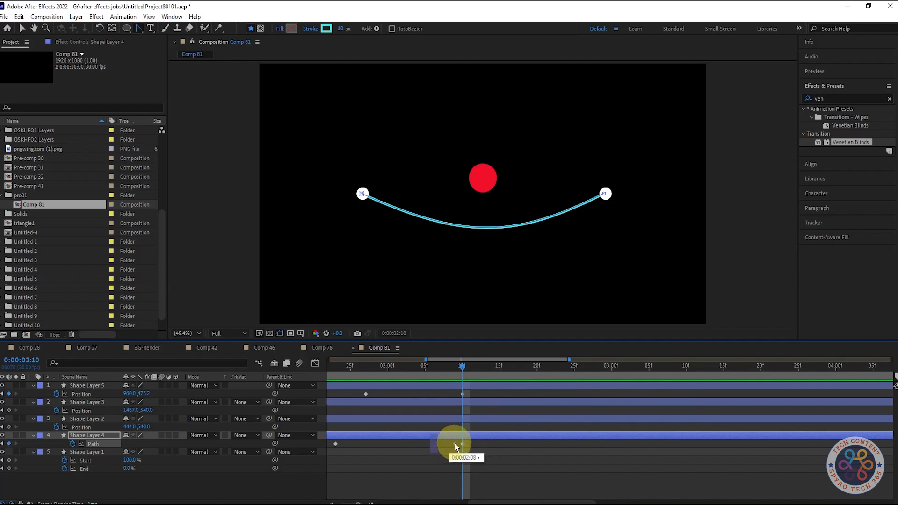
mouse_move(463, 368)
left_mouse_down()
mouse_move(455, 367)
mouse_move(477, 374)
mouse_move(463, 377)
left_mouse_up()
left_click(241, 488)
key("ctrl+s")
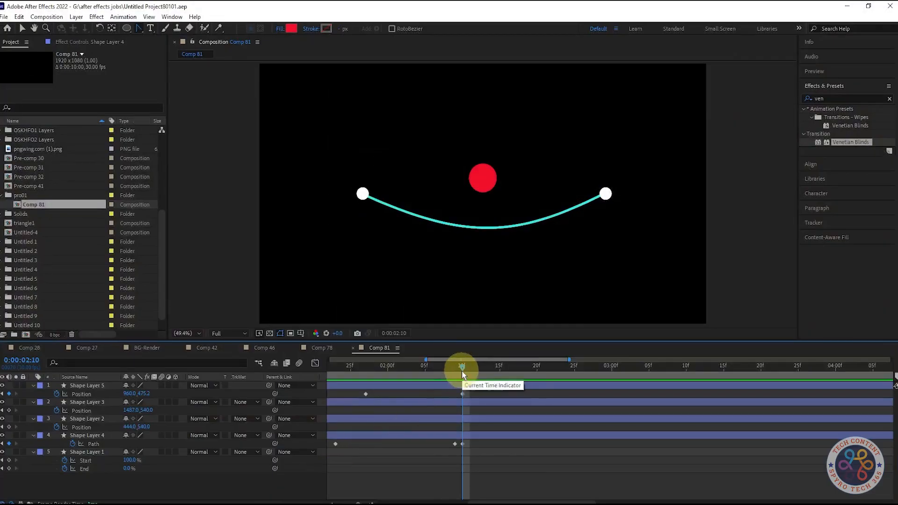
Move the line's second bent path keyframe to 0:00:02:12 and the straight one before it to 0:00:02:10
mouse_move(462, 371)
left_mouse_down()
mouse_move(454, 373)
mouse_move(460, 378)
left_mouse_up()
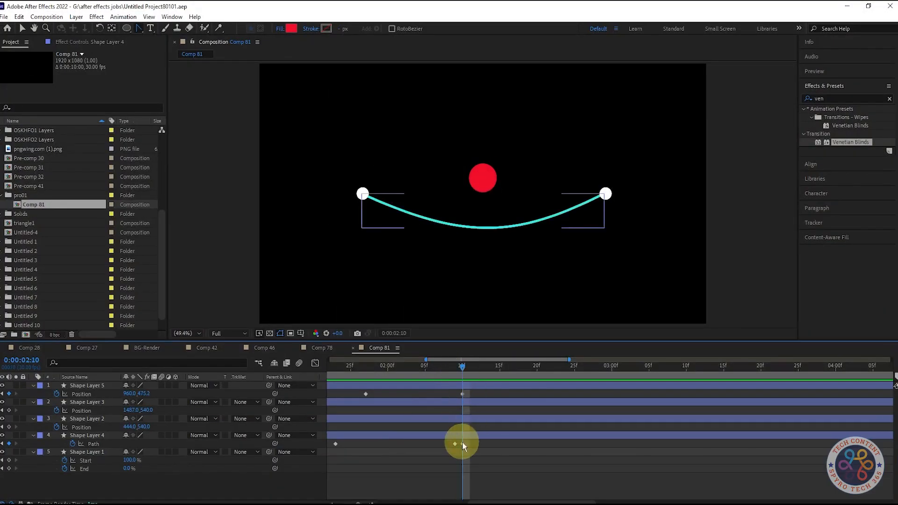
left_click_drag(463, 444, 478, 445)
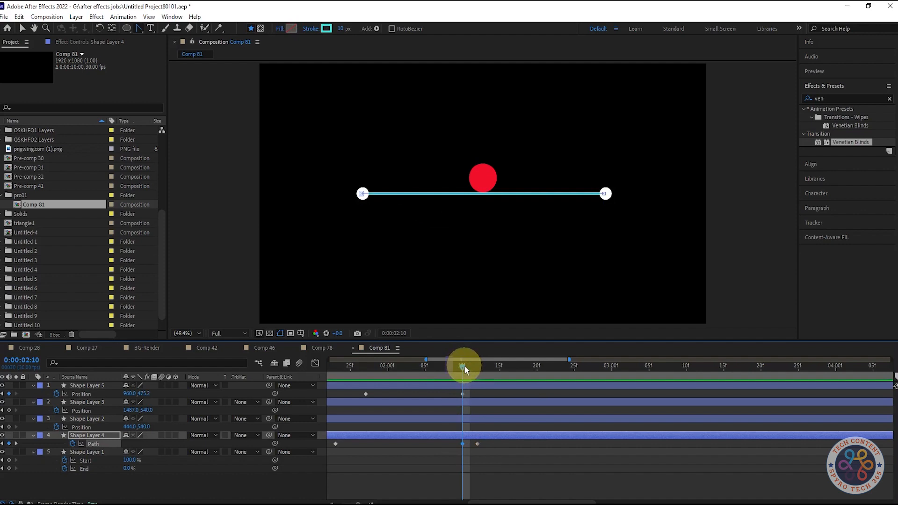
mouse_move(473, 369)
left_mouse_down()
mouse_move(498, 372)
mouse_move(463, 373)
left_mouse_up()
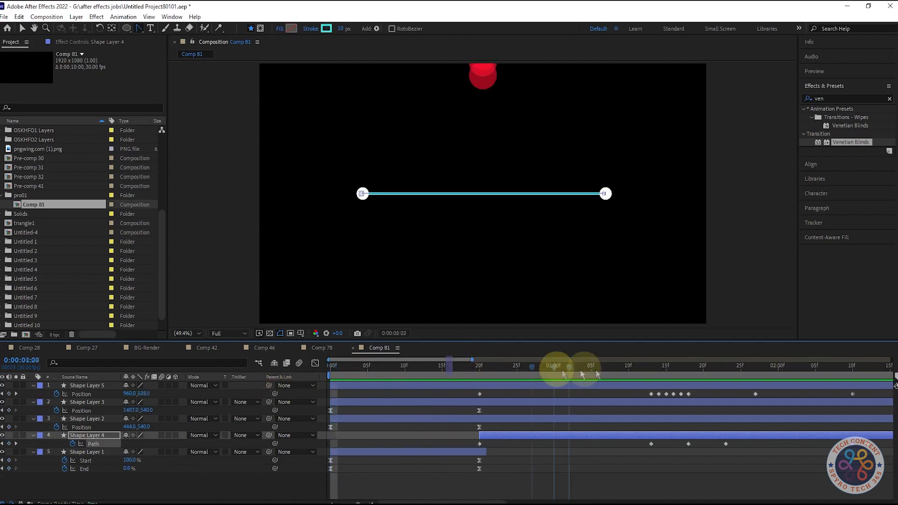
left_click_drag(598, 375, 763, 372)
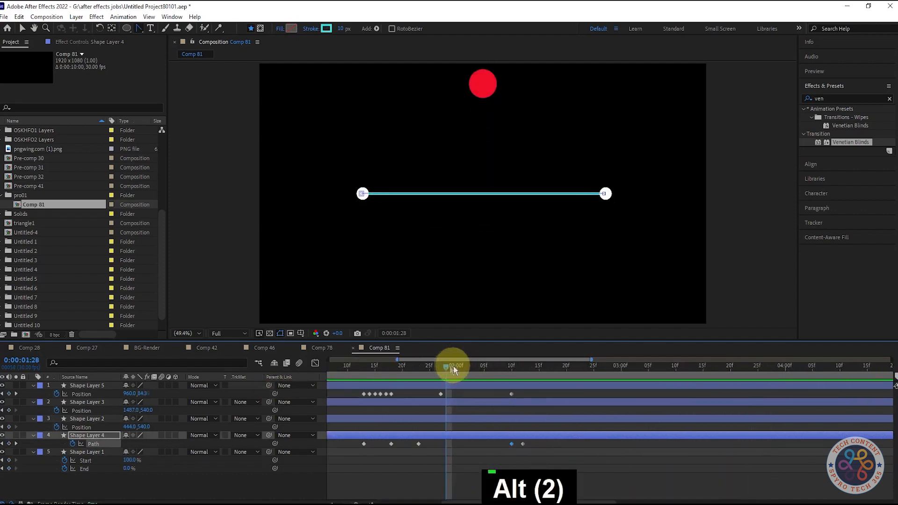
Move the red circle's raised position keyframe to 0:00:02:01
left_click_drag(453, 368, 467, 394)
left_click(419, 370)
left_click_drag(420, 374, 454, 392)
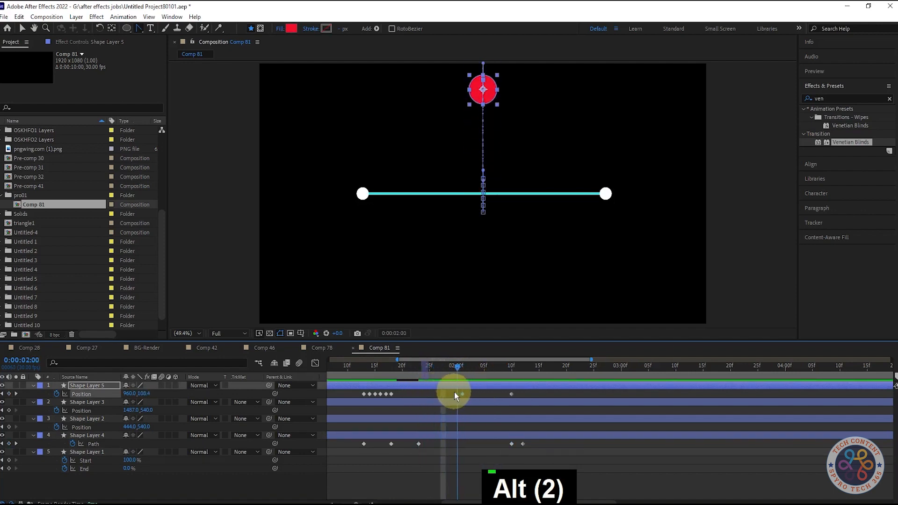
Arch the line upward with curve handles at both ends, adding a path keyframe at 0:00:01:27
left_click(151, 485)
left_click(363, 194)
left_click_drag(363, 194, 463, 161)
left_click_drag(588, 197, 534, 176)
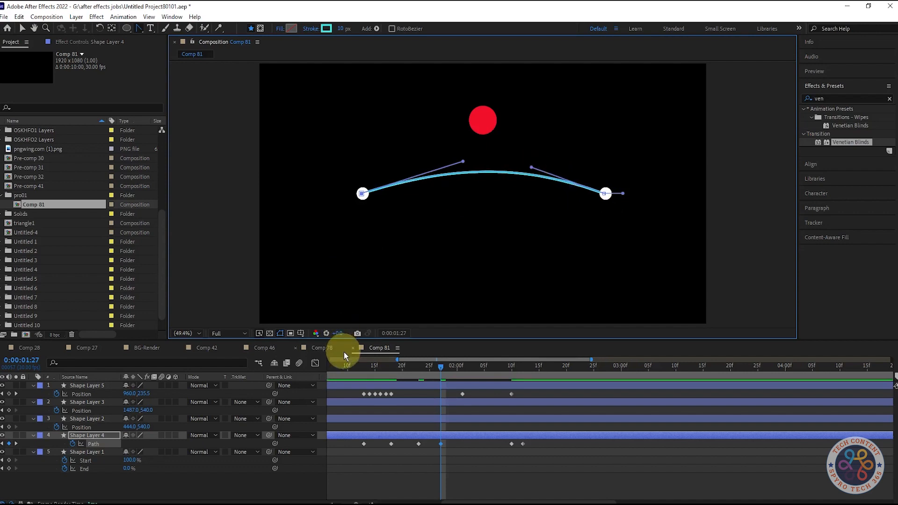
left_click(290, 480)
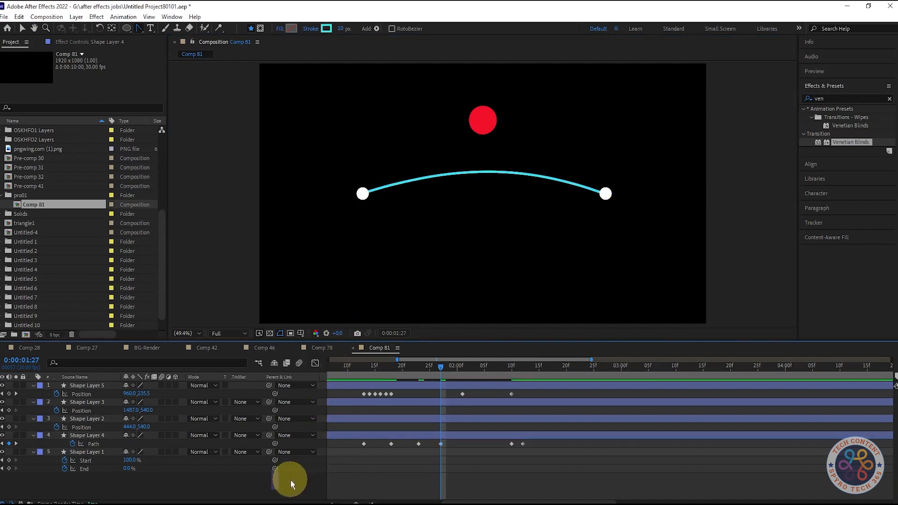
Move the upward-arched path keyframe to 0:00:01:26 and copy the straight path keyframe from 0:00:01:23 to 0:00:01:28
mouse_move(440, 371)
left_mouse_down()
mouse_move(363, 373)
mouse_move(473, 381)
mouse_move(446, 387)
left_mouse_up()
left_click(440, 444)
left_click(419, 445)
key("ctrl+c")
key("ctrl+v")
mouse_move(445, 387)
left_mouse_down()
mouse_move(435, 370)
mouse_move(446, 374)
left_mouse_up()
Preview the rebound and move the straight path keyframe after the upward arch to 0:00:02:00
key("space")
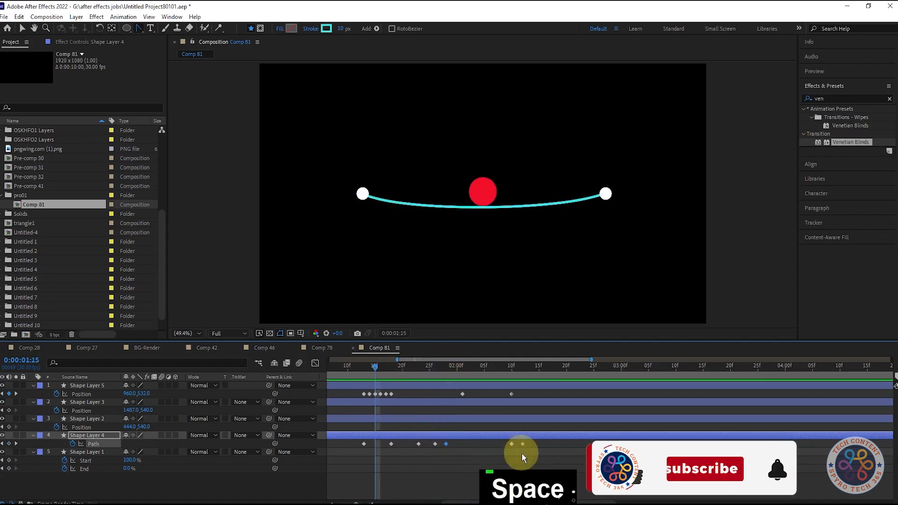
key("space")
left_click_drag(445, 444, 457, 444)
key("space")
key("space")
Play back the first drop and rebound to check the timing of the ball and line
left_click_drag(374, 370, 355, 376)
key("space")
scroll(435, 451, "down", 4)
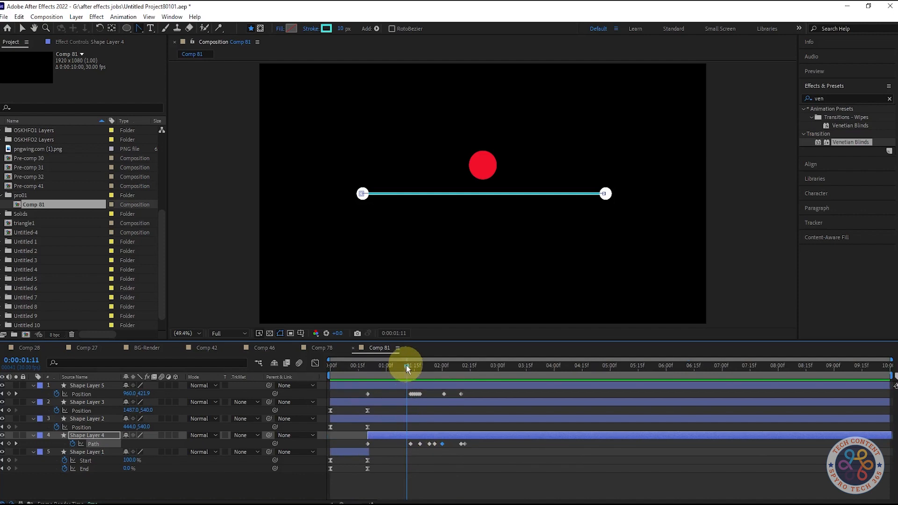
left_click_drag(406, 367, 390, 370)
key("space")
key("space")
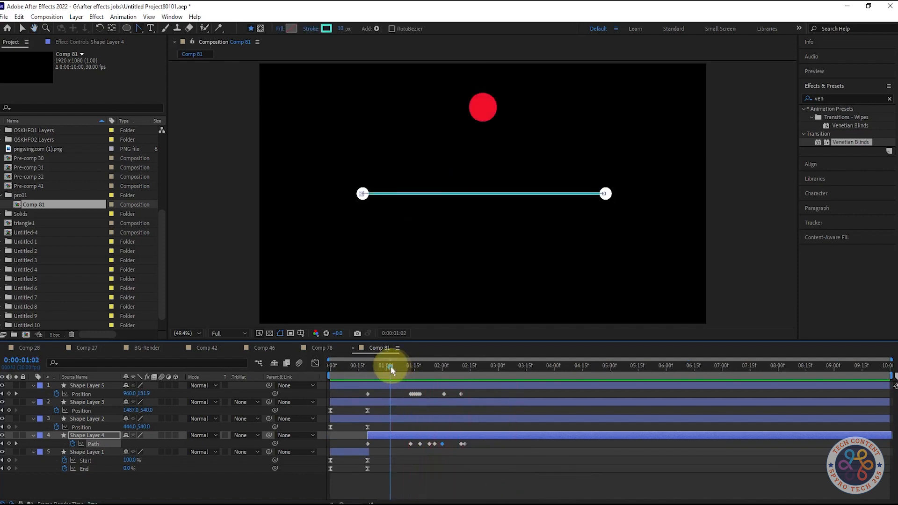
mouse_move(372, 369)
left_mouse_down()
mouse_move(360, 364)
mouse_move(373, 367)
left_mouse_up()
key("space")
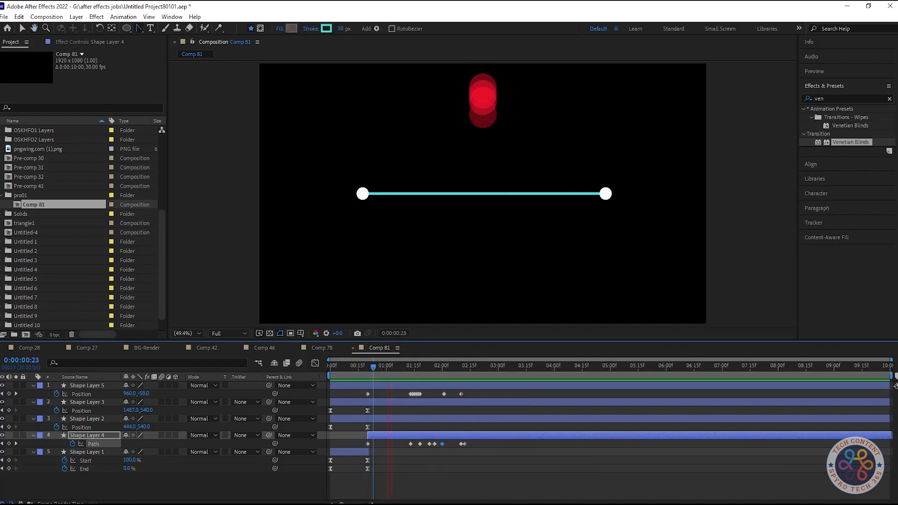
key("space")
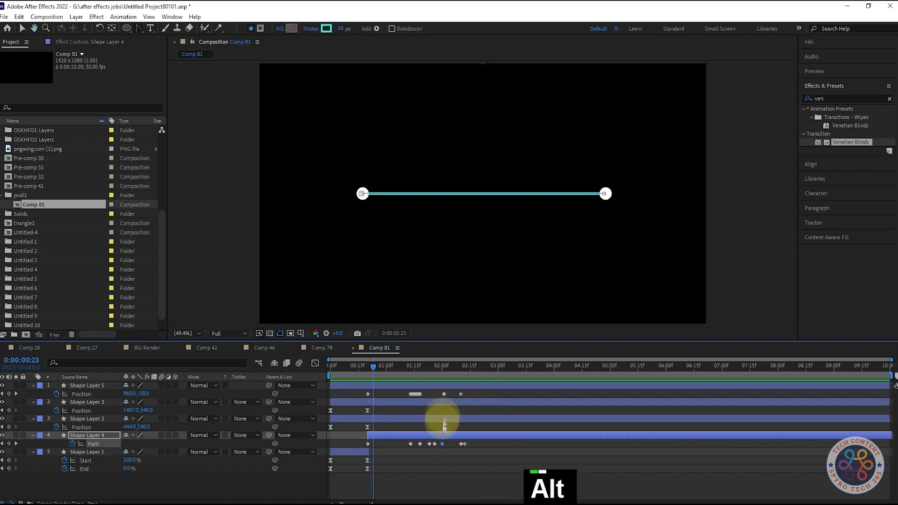
Move the straight path keyframe after the upward arch to 0:00:01:29 and the red circle's raised position keyframe to 0:00:02:00
scroll(437, 420, "up", 5, "alt")
scroll(449, 487, "down", 6)
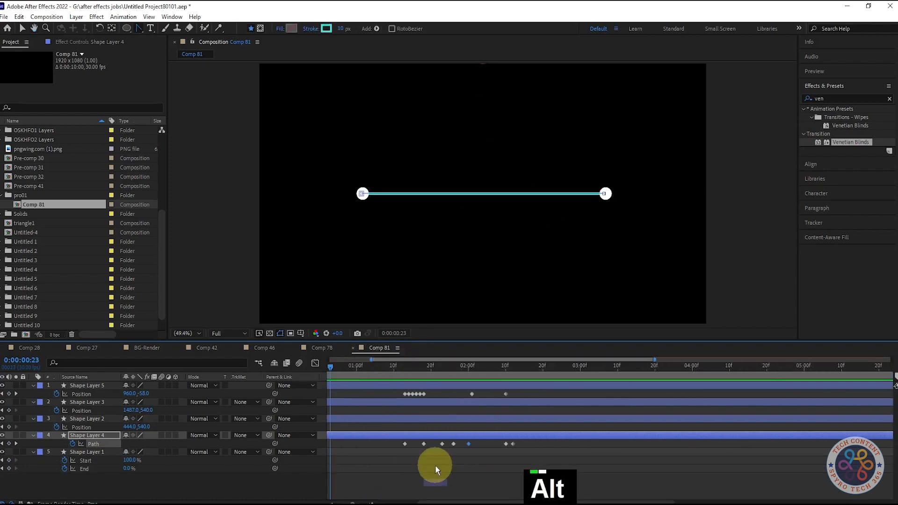
left_click_drag(448, 380, 454, 400)
left_click_drag(468, 444, 466, 444)
left_click_drag(458, 371, 469, 394)
left_click_drag(474, 370, 507, 376)
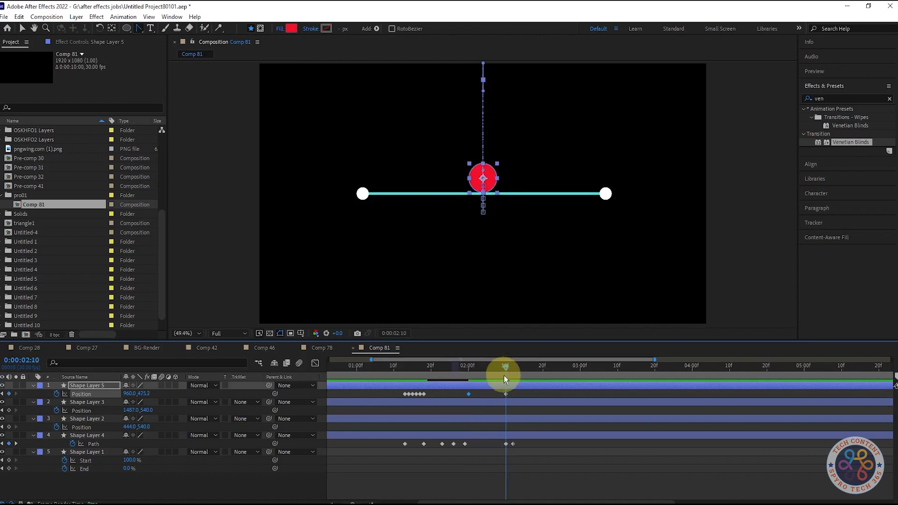
mouse_move(504, 375)
left_mouse_down()
mouse_move(511, 381)
mouse_move(476, 373)
mouse_move(514, 368)
mouse_move(510, 378)
left_mouse_up()
Preview the second drop and move the line's second bent path keyframe to 0:00:02:23
key("j")
key("space")
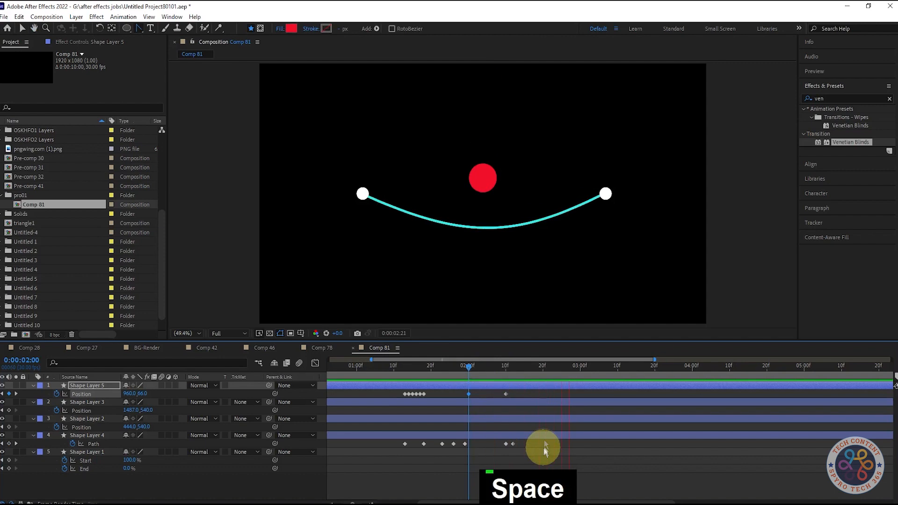
key("space")
left_click(488, 365)
left_click_drag(478, 374, 515, 373)
left_click_drag(514, 445, 554, 445)
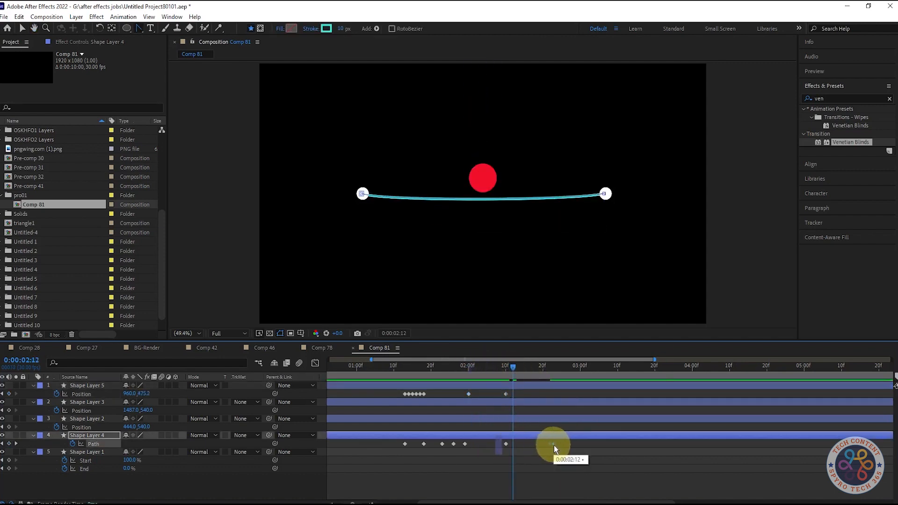
Copy the red circle's sinking position keyframes to start at 0:00:02:11 and move the line's second bent path keyframe to 0:00:02:16
left_click_drag(446, 503, 416, 503)
left_click_drag(505, 395, 455, 401)
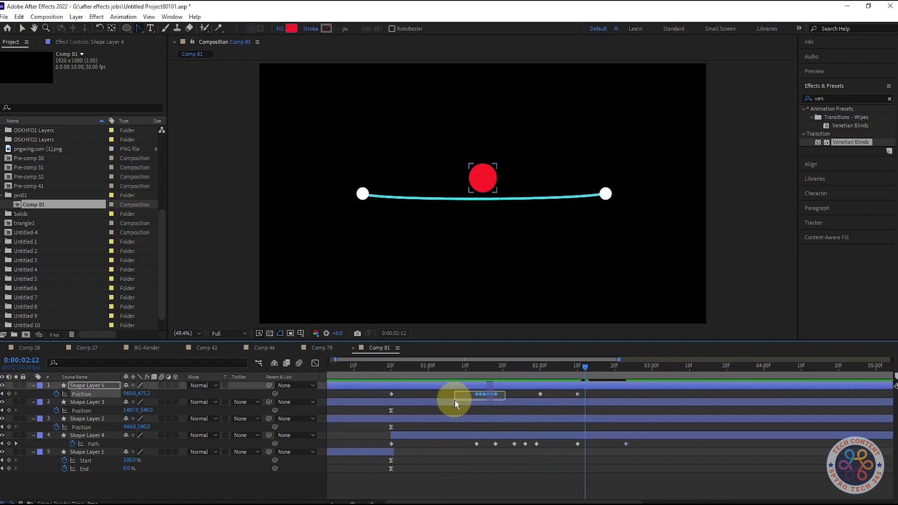
scroll(686, 407, "up", 2)
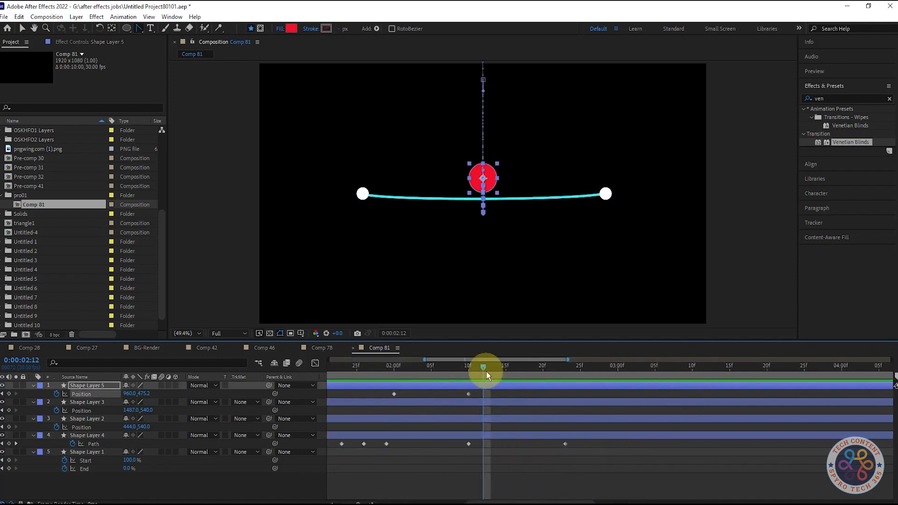
left_click_drag(470, 370, 514, 381)
key("ctrl+v")
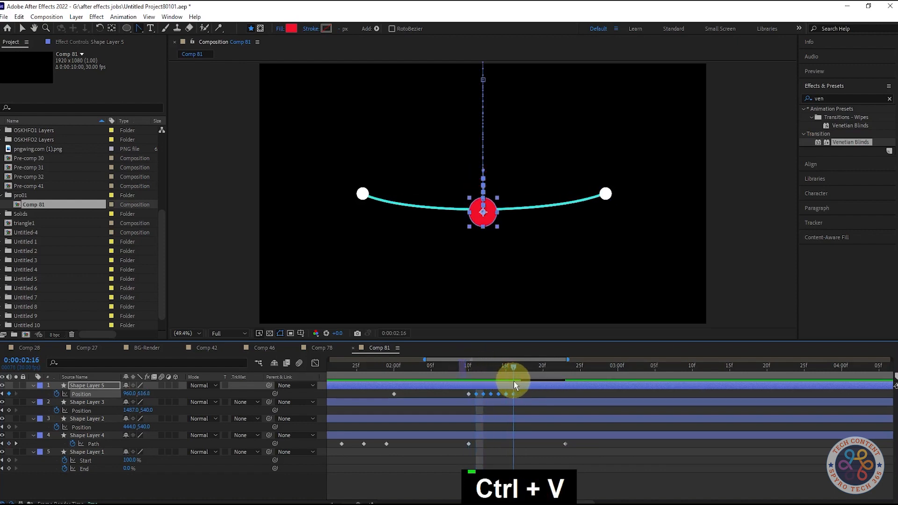
left_click_drag(566, 445, 514, 447)
left_click_drag(511, 367, 512, 401)
Try to copy the raised position keyframe and the line's three rebound path keyframes together to 0:00:02:21
left_click_drag(505, 503, 471, 502)
left_click_drag(482, 368, 492, 385)
left_click_drag(555, 460, 480, 389)
key("ctrl+c")
left_click(677, 376)
left_click_drag(502, 503, 540, 503)
left_click_drag(456, 369, 536, 374)
key("ctrl+v")
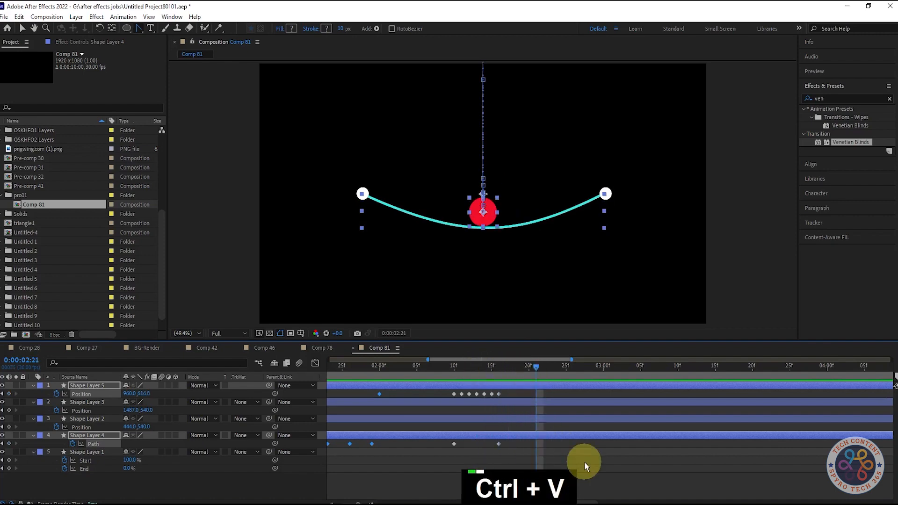
key("ctrl+z")
Copy the line's three rebound path keyframes to start at 0:00:02:21
left_click_drag(522, 503, 498, 503)
left_click_drag(481, 469, 418, 443)
key("ctrl+v")
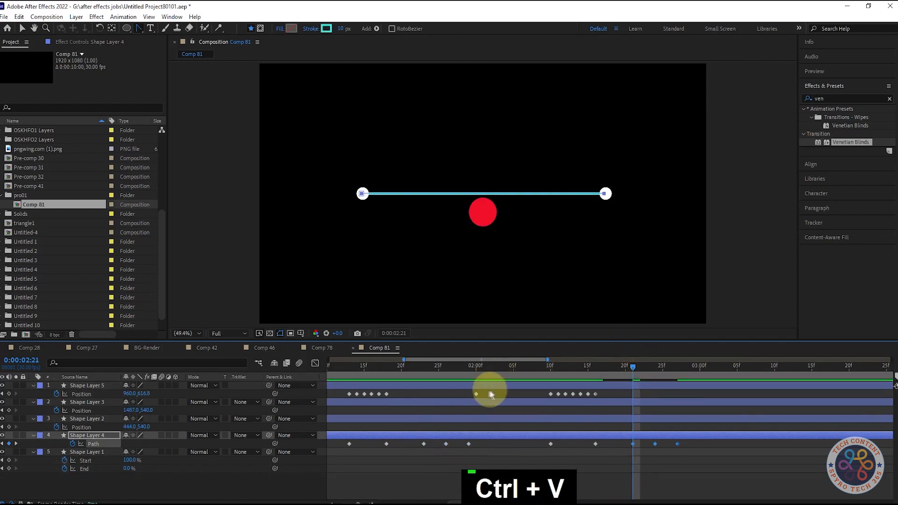
Copy the red circle's raised position keyframe from 0:00:02:00 to 0:00:02:29
left_click(477, 394)
key("ctrl+c")
left_click_drag(633, 381, 598, 389)
key("ctrl+v")
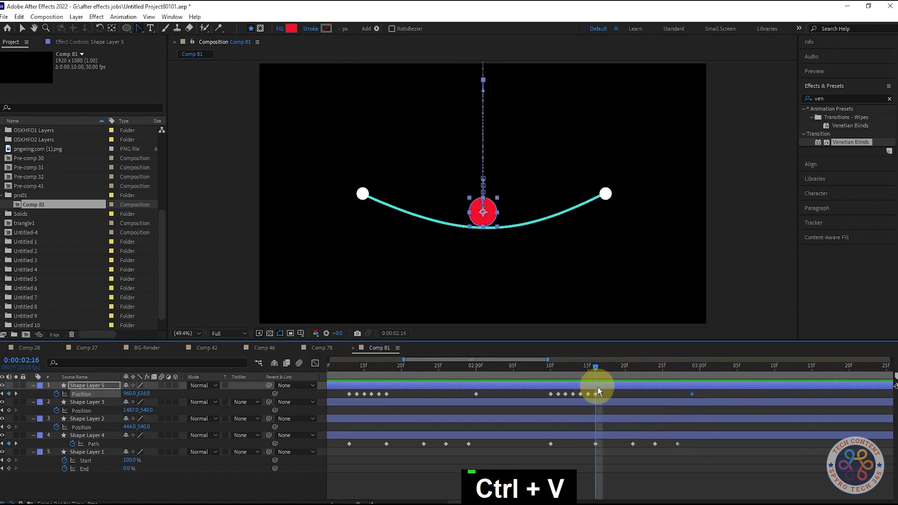
scroll(523, 474, "down", 4, "alt")
Lower the red circle's raised position at 0:00:02:29 to a Y value of 134
left_click_drag(392, 365, 439, 373)
left_click(442, 394)
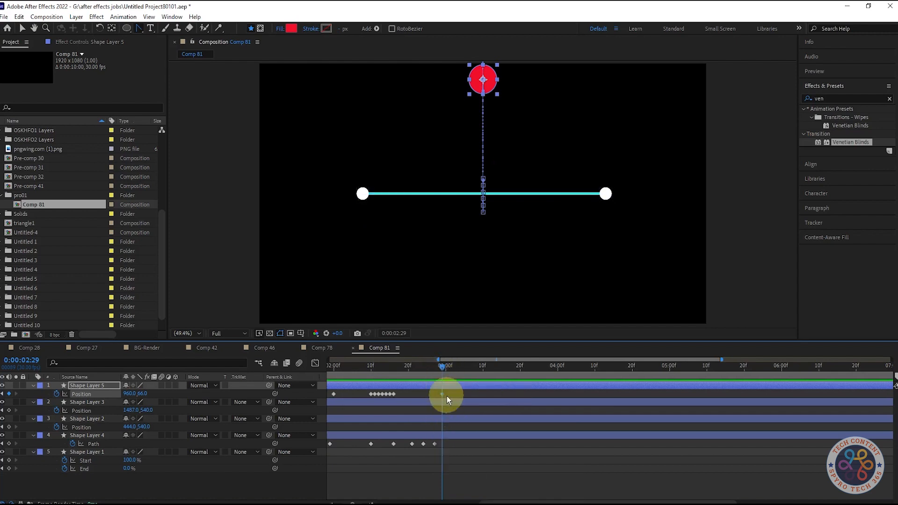
left_click(2, 394)
left_click(16, 394)
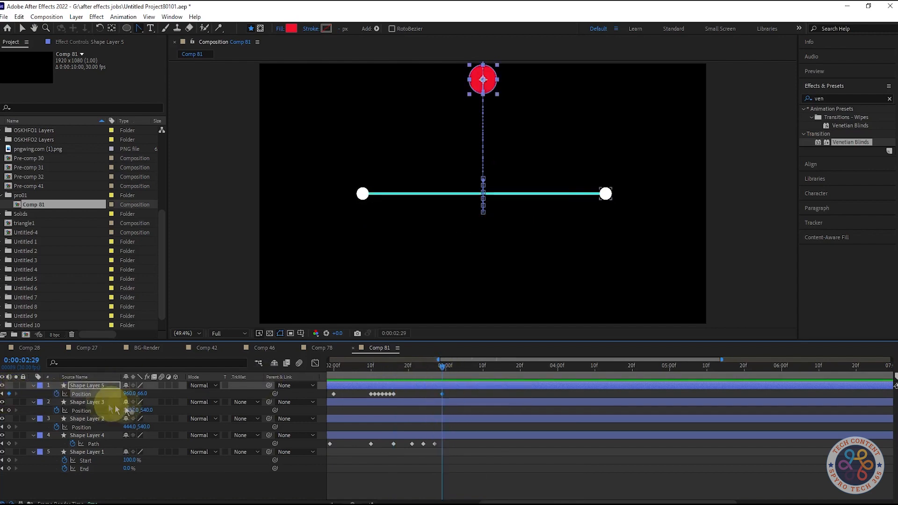
left_click(378, 368)
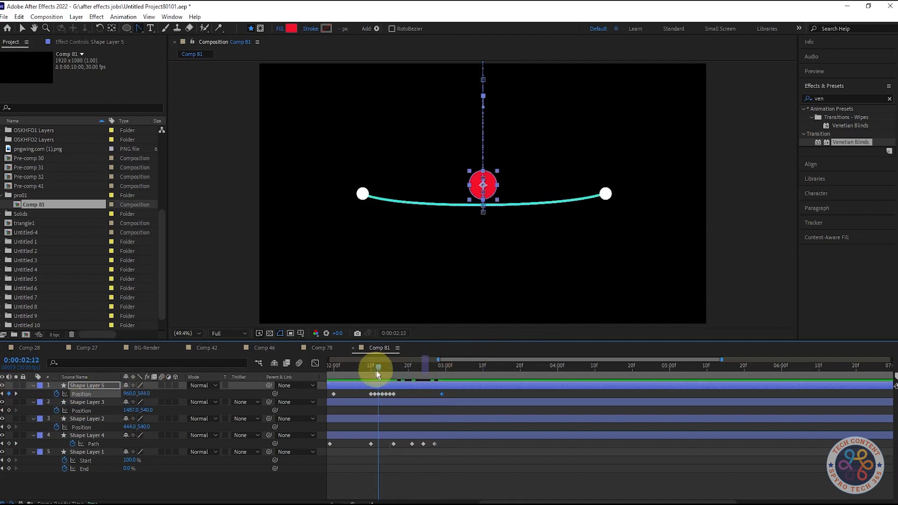
Preview the second bounce and set the work area to end at 0:00:03:00
key("space")
key("space")
key("space")
key("space")
left_click(447, 370)
key("n")
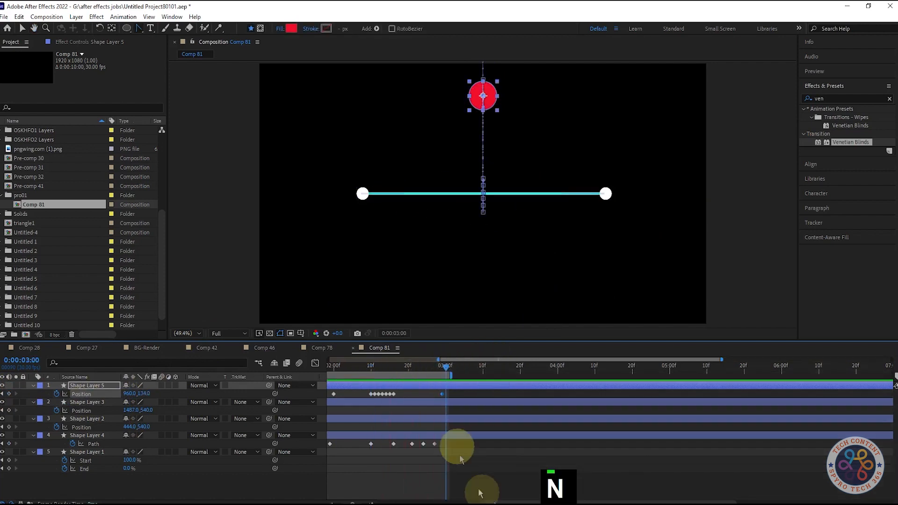
Play the animation from the beginning and extend the work area to the end of the composition
left_click_drag(523, 503, 299, 463)
left_click_drag(667, 368, 46, 461)
key("space")
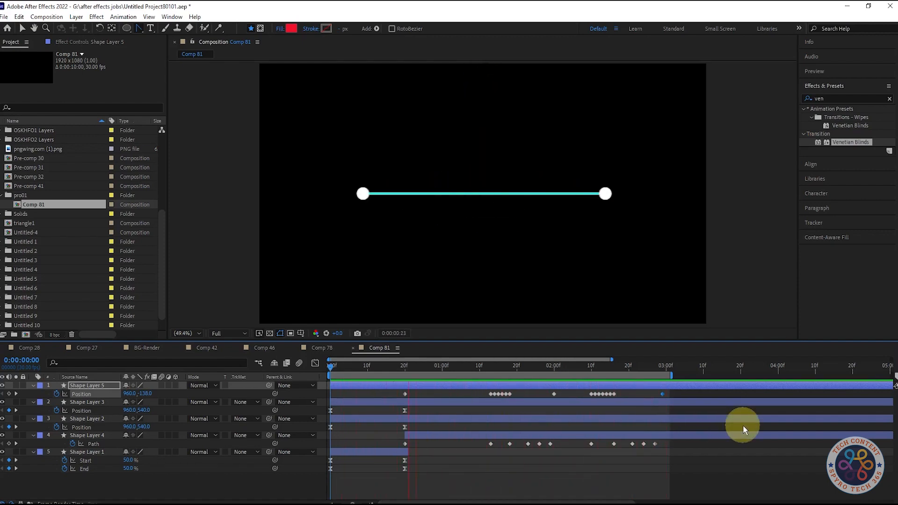
key("space")
left_click(405, 371)
left_click_drag(405, 372, 893, 378)
Copy the line's path keyframes for the second bounce and paste them at 0:00:03:04 to create a third bend
scroll(543, 444, "down", 3)
left_click_drag(536, 458, 401, 445)
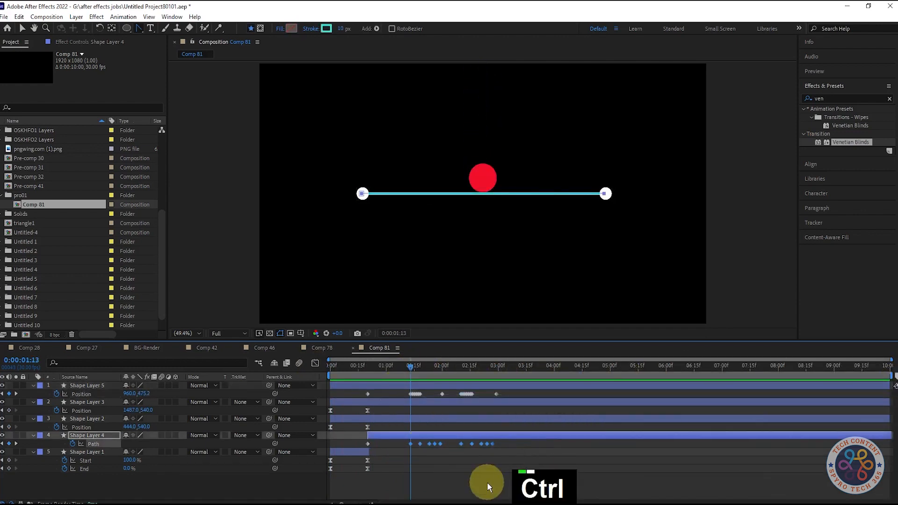
left_click_drag(425, 373, 499, 376)
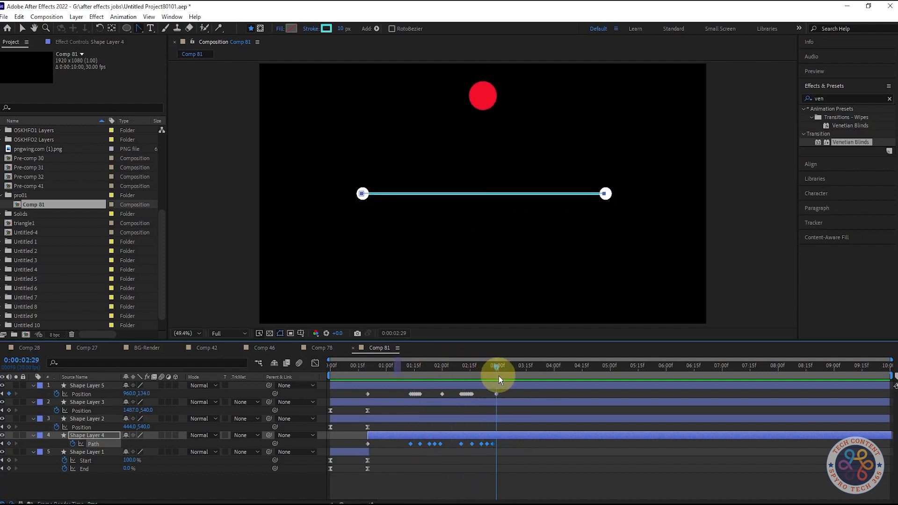
mouse_move(499, 376)
left_mouse_down()
mouse_move(412, 380)
mouse_move(499, 392)
left_mouse_up()
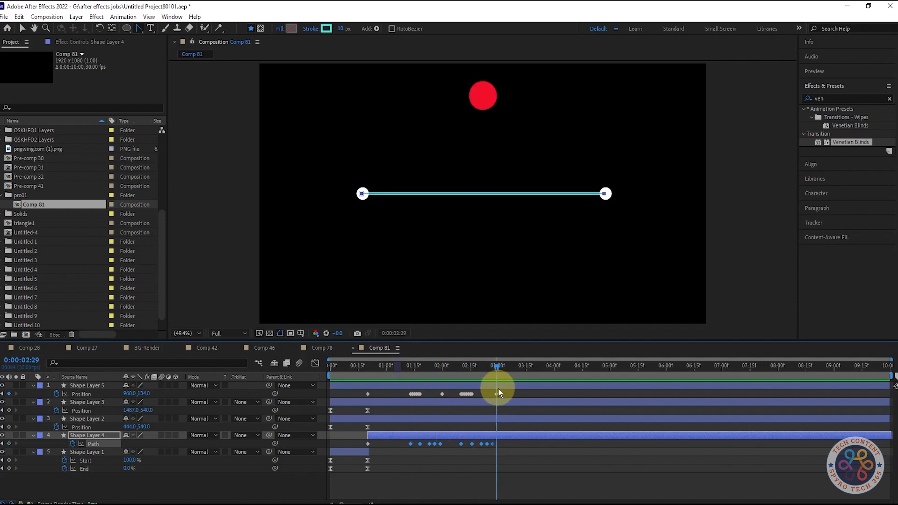
left_click_drag(470, 366, 496, 383)
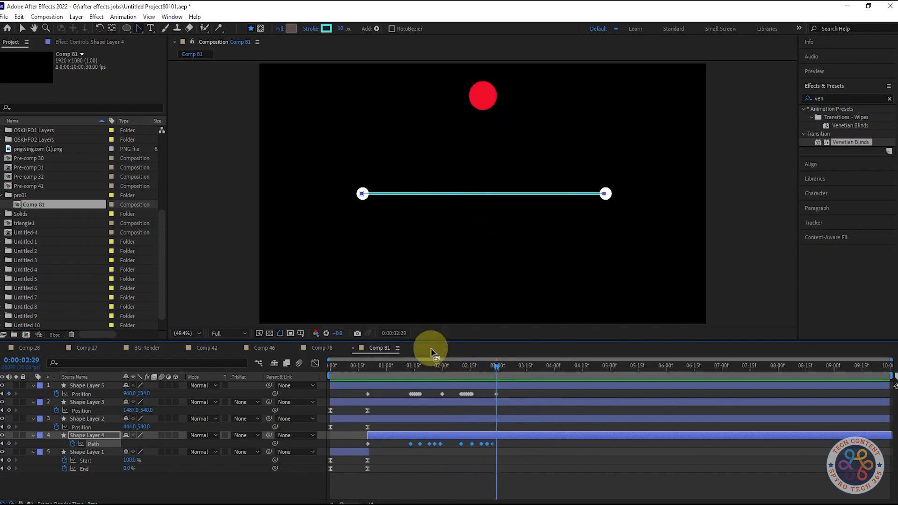
left_click(515, 443)
left_click_drag(514, 443, 456, 449)
key("ctrl+c")
key("ctrl+c")
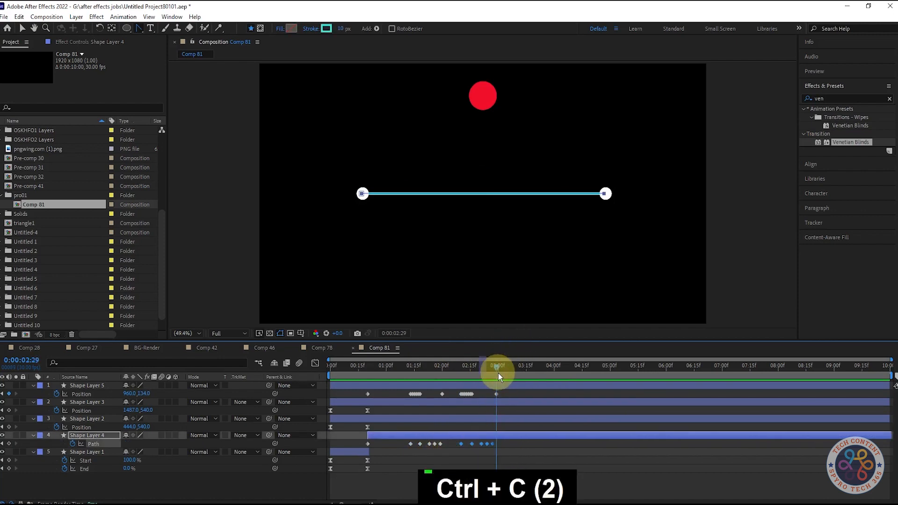
key("ctrl+v")
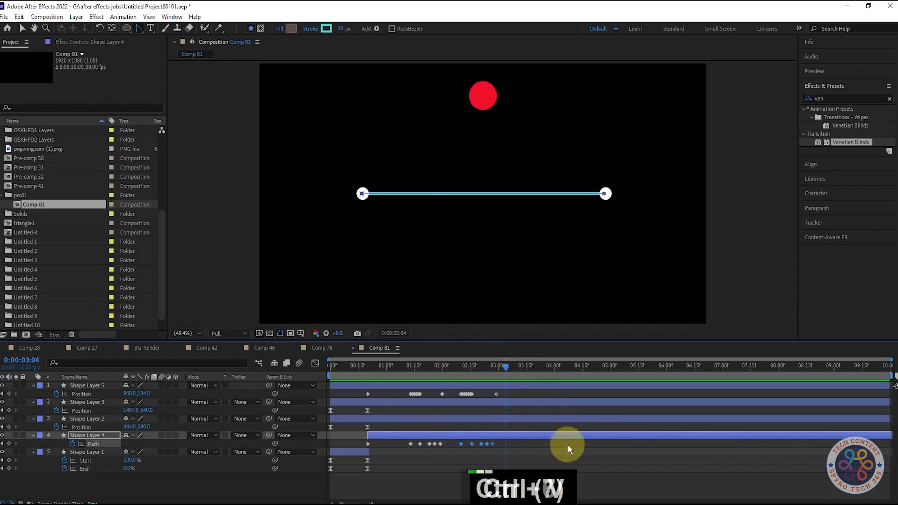
Copy the red circle's position keyframes for the second bounce and paste them at 0:00:03:04
left_click_drag(512, 396, 460, 400)
key("ctrl+c")
key("ctrl+v")
left_click_drag(513, 362, 540, 373)
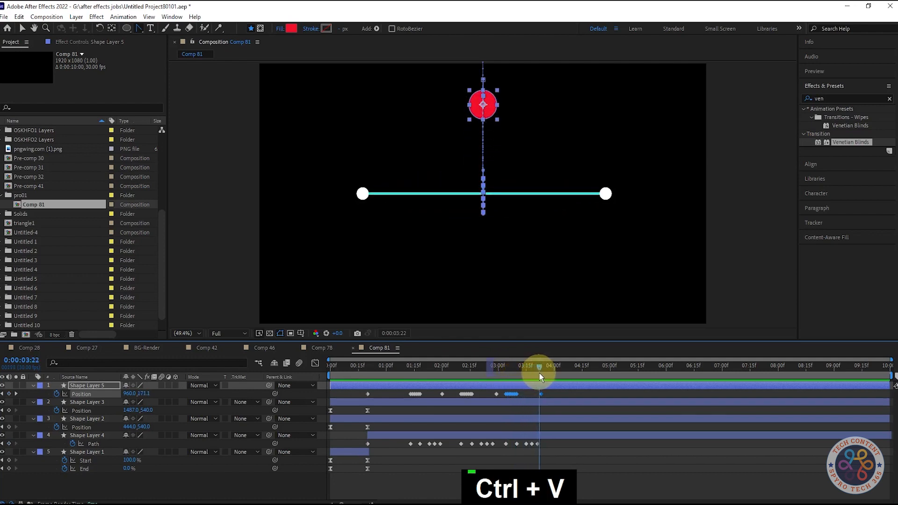
Raise the red circle's peak position at 0:00:03:23 to a Y value of 43
left_click(561, 394)
left_click(3, 394)
left_click(16, 394)
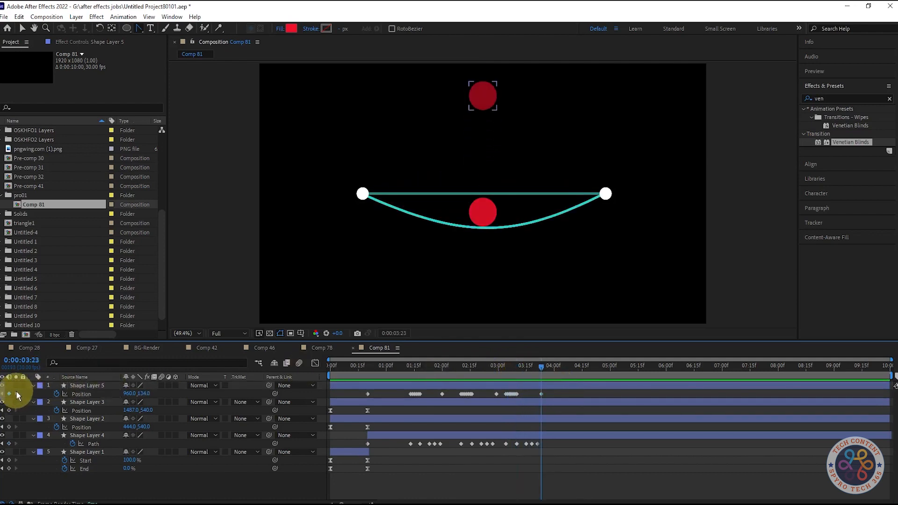
left_click_drag(148, 394, 161, 349)
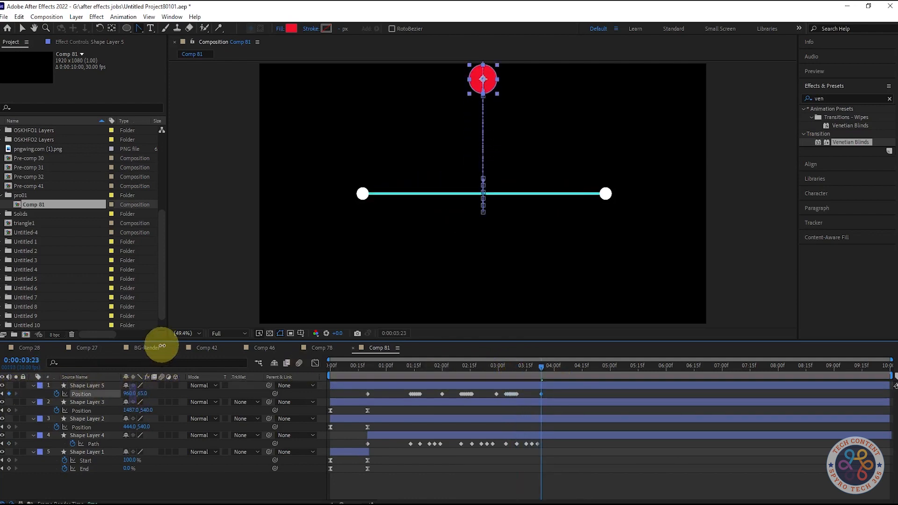
left_click_drag(164, 335, 164, 332)
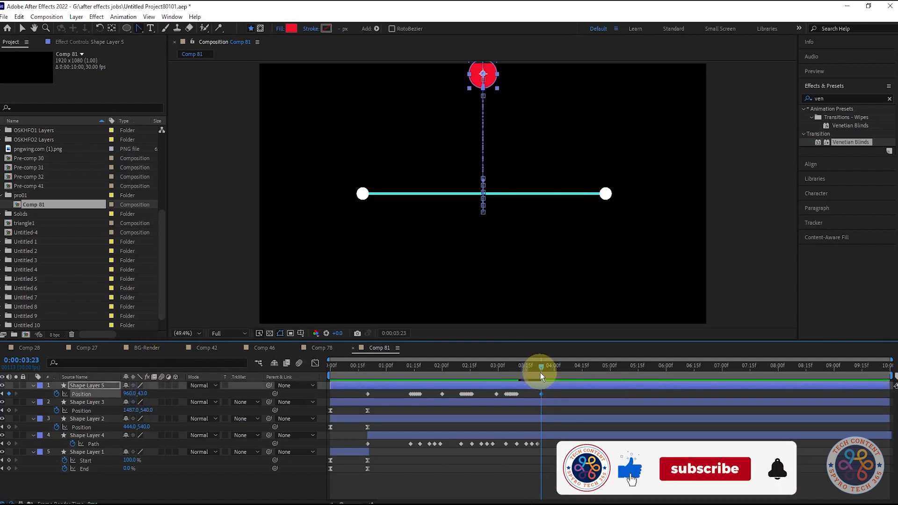
Copy the line's path keyframes from all three bounces and paste them at 0:00:03:28
left_click_drag(541, 372, 412, 381)
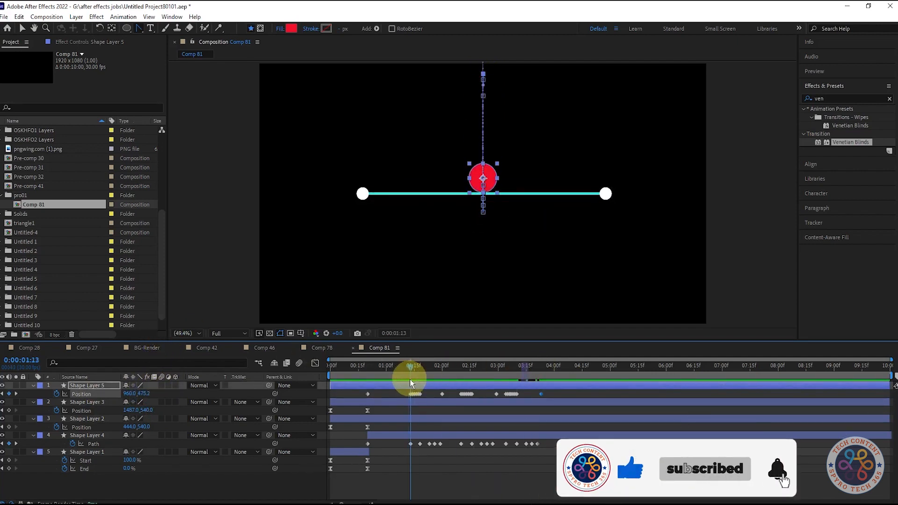
left_click_drag(546, 452, 551, 374)
left_click(410, 444)
key("ctrl+c")
key("ctrl+v")
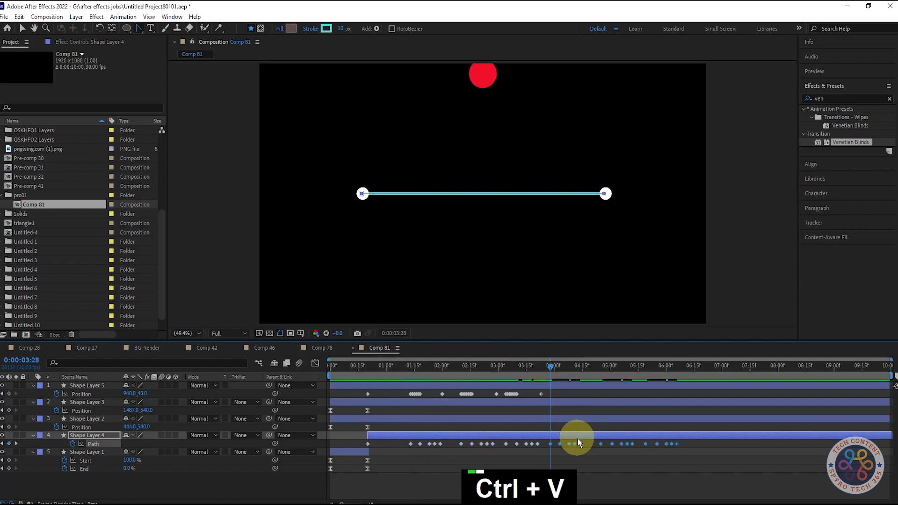
Copy the red circle's position keyframes from all three bounces and paste them at 0:00:03:28
left_click_drag(558, 394, 400, 398)
key("ctrl+c")
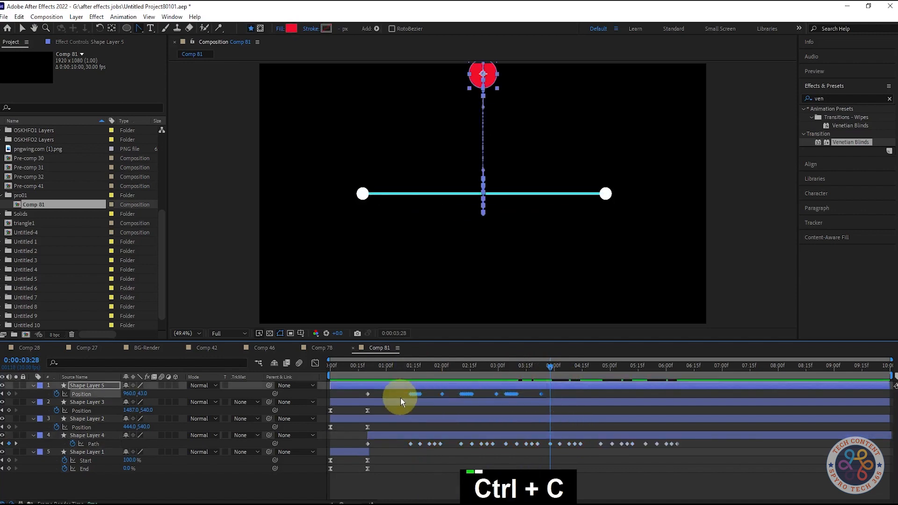
key("ctrl+v")
Try to adjust the red circle's peak height at the 0:00:04:15 position keyframe and check the following bounce against the line
left_click_drag(547, 371, 580, 378)
left_click(15, 394)
left_click(3, 394)
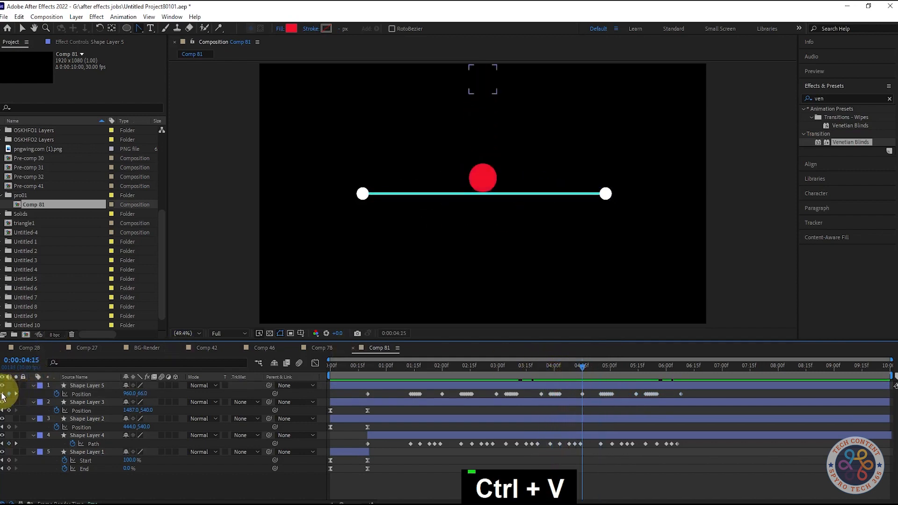
left_click_drag(144, 394, 147, 425)
left_click_drag(582, 367, 615, 394)
scroll(700, 398, "up", 1)
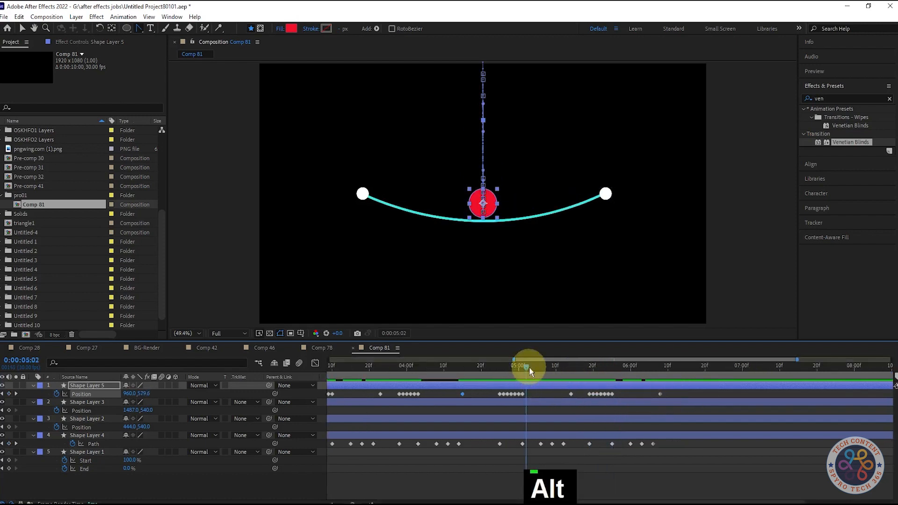
left_click_drag(530, 371, 466, 374)
left_click_drag(140, 394, 151, 320)
left_click_drag(463, 367, 503, 422)
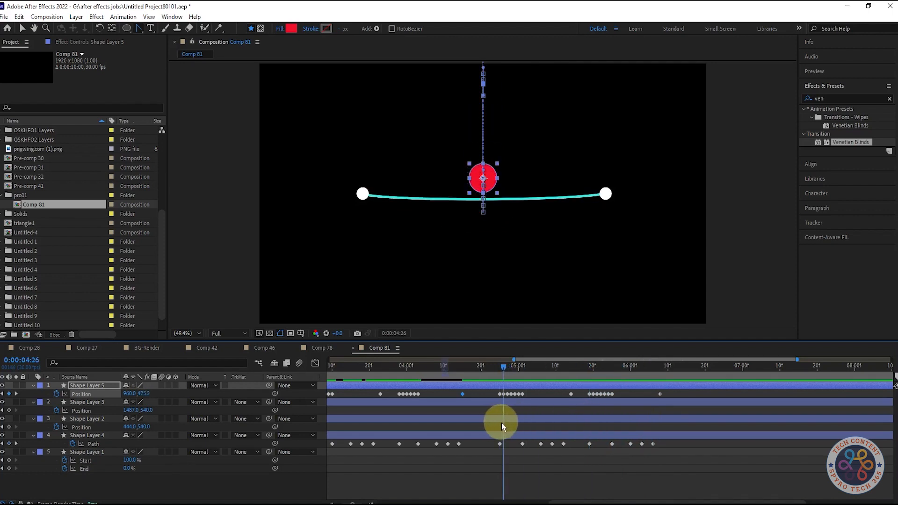
scroll(491, 489, "down", 5)
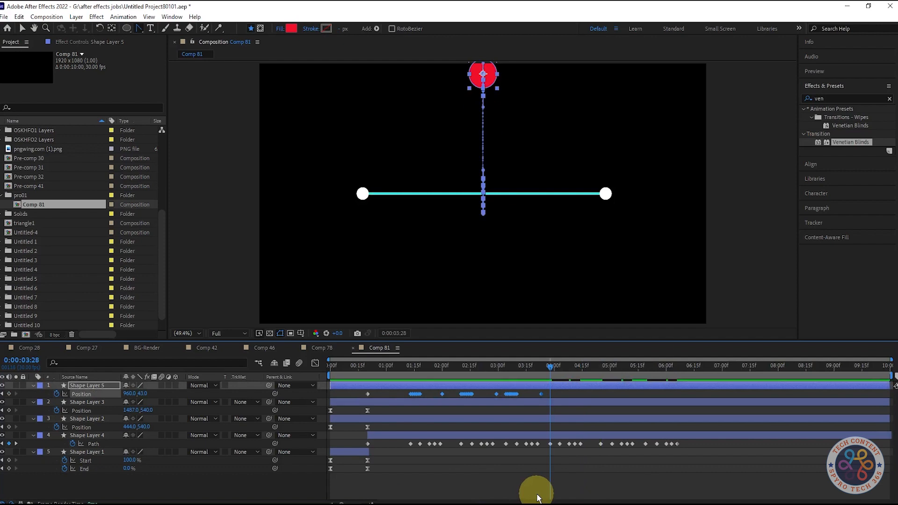
Lower the red circle onto the bent line at 0:00:02:11 by setting its position Y value to 498.2
left_click(551, 434)
left_click_drag(550, 367, 597, 387)
scroll(413, 418, "up", 4)
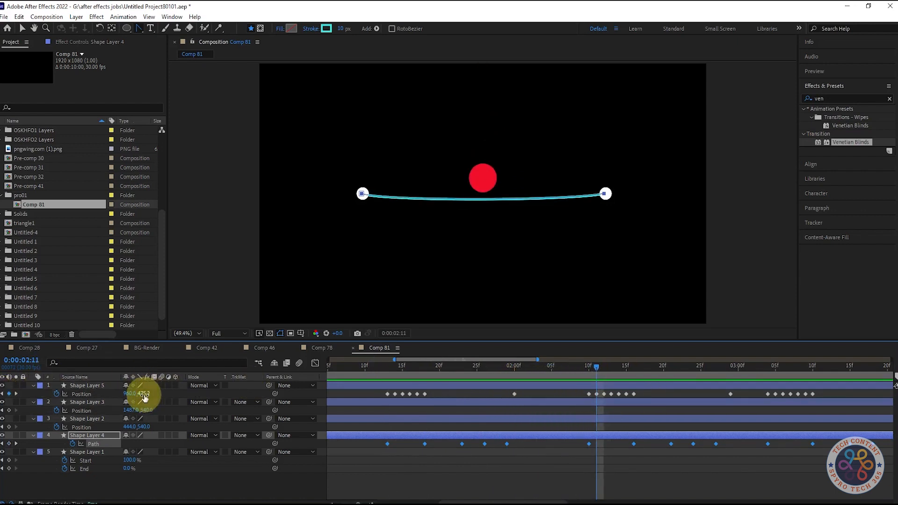
left_click_drag(143, 394, 150, 398)
left_click(185, 477)
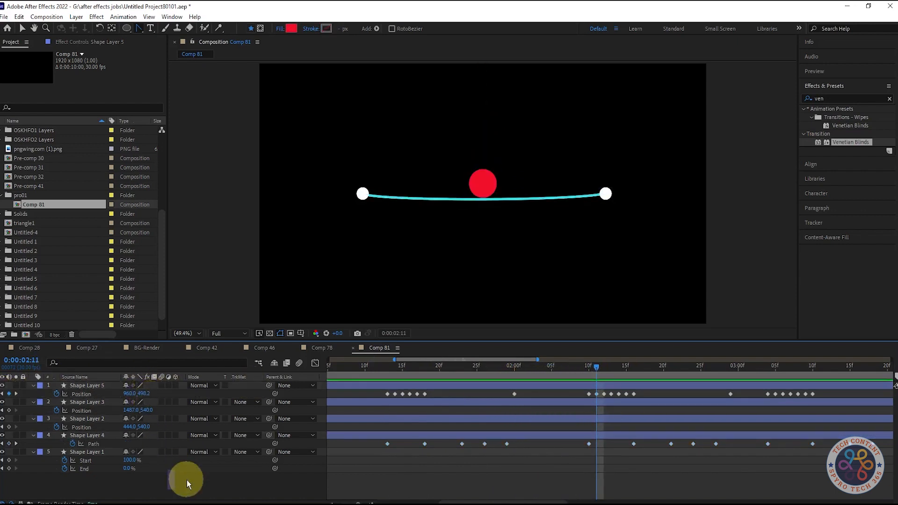
Adjust the red circle's Y position at 0:00:02:12 and 0:00:02:13 so it rests on the bending line
left_click_drag(600, 369, 604, 372)
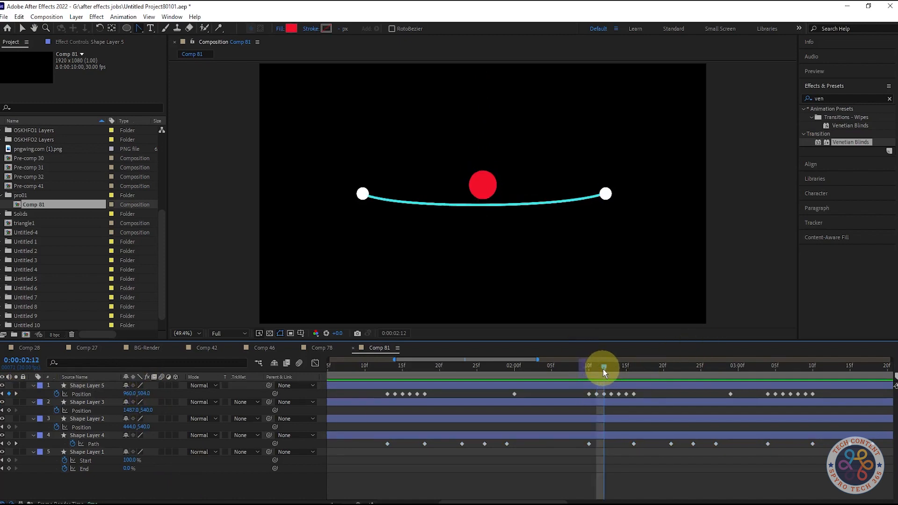
left_click(604, 394)
key("ctrl+v")
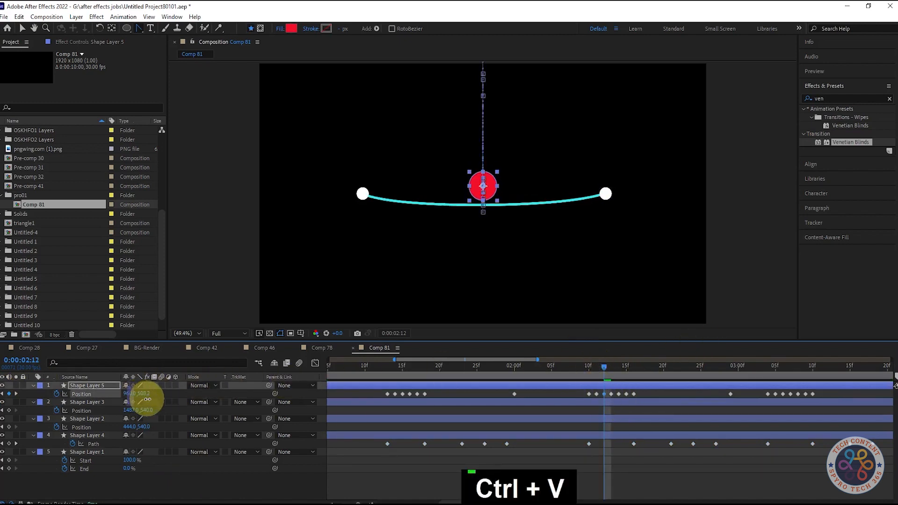
left_click_drag(602, 368, 611, 368)
key("ctrl+v")
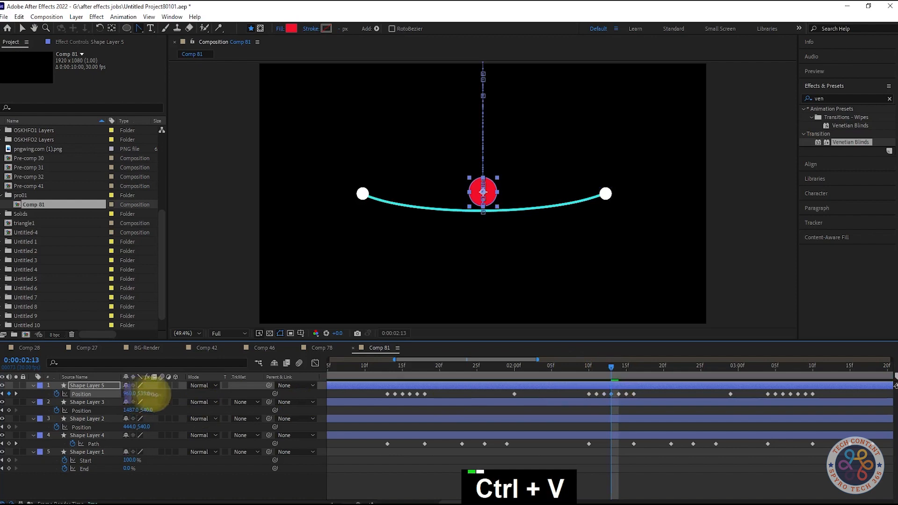
left_click_drag(142, 394, 150, 394)
left_click(174, 490)
Set the red circle's Y position to 568.7 at 0:00:02:14 and adjust it at 0:00:02:15 to rest on the line
left_click_drag(613, 367, 620, 366)
left_click_drag(143, 394, 186, 397)
left_click(181, 485)
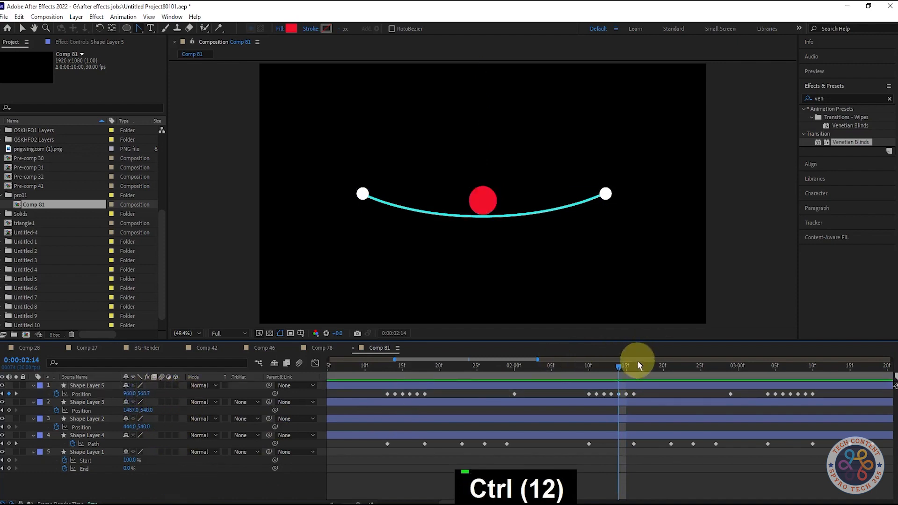
left_click(627, 367)
left_click_drag(143, 394, 169, 396)
left_click(167, 485)
left_click_drag(627, 367, 779, 385)
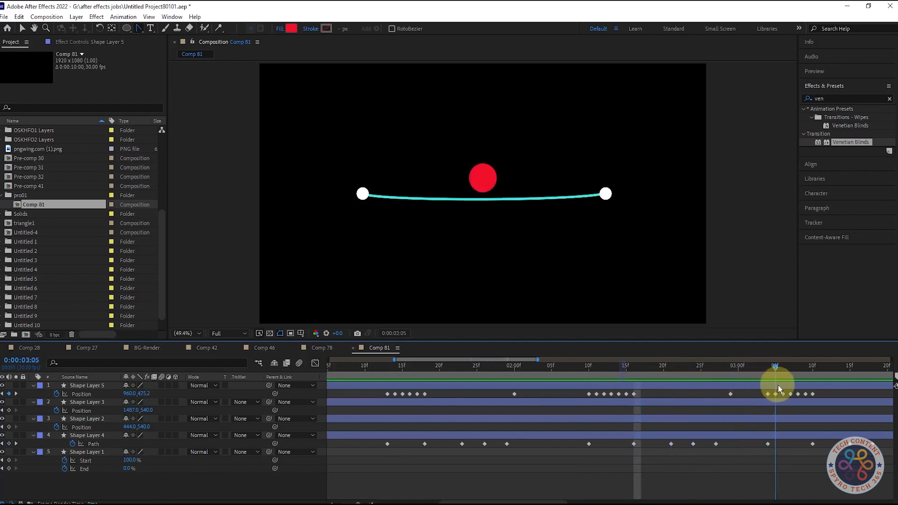
Copy the red circle's first-bounce contact position keyframes and paste them over the third bounce at 0:00:03:04
scroll(511, 426, "down", 3)
left_click_drag(440, 389, 397, 398)
key("ctrl+c")
left_click_drag(545, 387, 505, 400)
key("ctrl+z")
left_click(506, 371)
key("ctrl+v")
Try to copy the red circle's position and the line's path keyframes together and paste them after the third bounce
left_click_drag(506, 368, 587, 376)
left_click(601, 403)
left_click_drag(554, 502, 483, 502)
key("minus")
key("minus")
left_click(556, 394)
left_click_drag(557, 394, 405, 452)
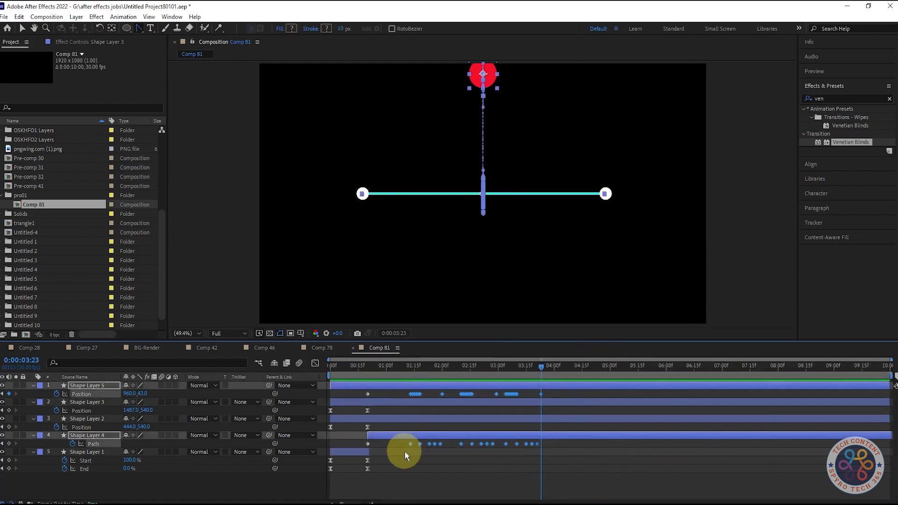
key("ctrl+c")
left_click_drag(542, 368, 540, 379)
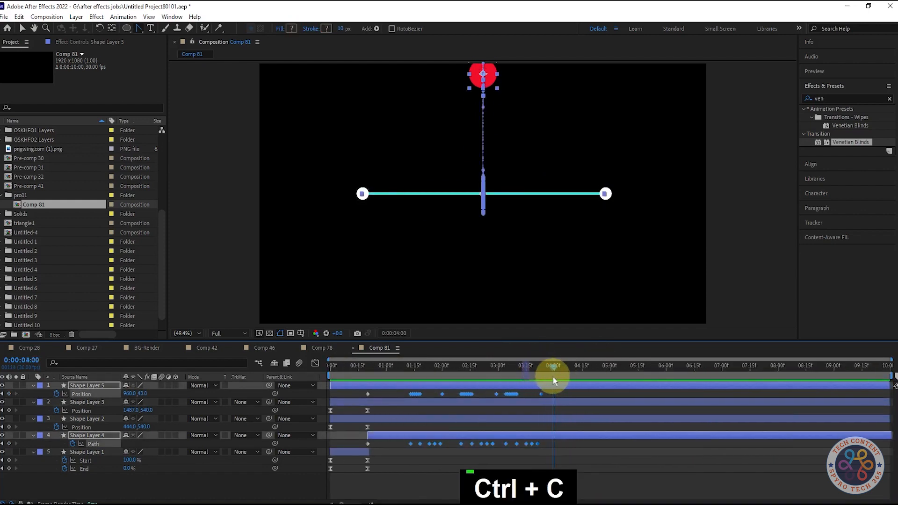
key("ctrl+v")
key("ctrl+z")
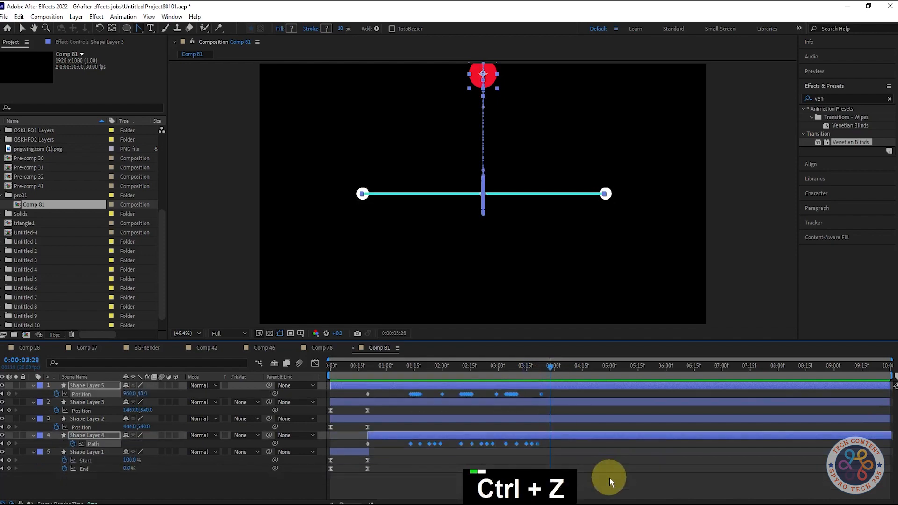
Copy the line's path keyframes and the red circle's position keyframes for all three bounces, pasting each set at 0:00:03:28
left_click(555, 448)
left_click_drag(556, 448, 391, 448)
key("ctrl+c")
key("ctrl+v")
left_click_drag(553, 392, 405, 396)
key("ctrl+c")
key("ctrl+v")
Raise the red circle's last position keyframe at 0:00:06:08 out of the frame, to a Y value of about -119
left_click_drag(546, 368, 684, 370)
left_click(707, 425)
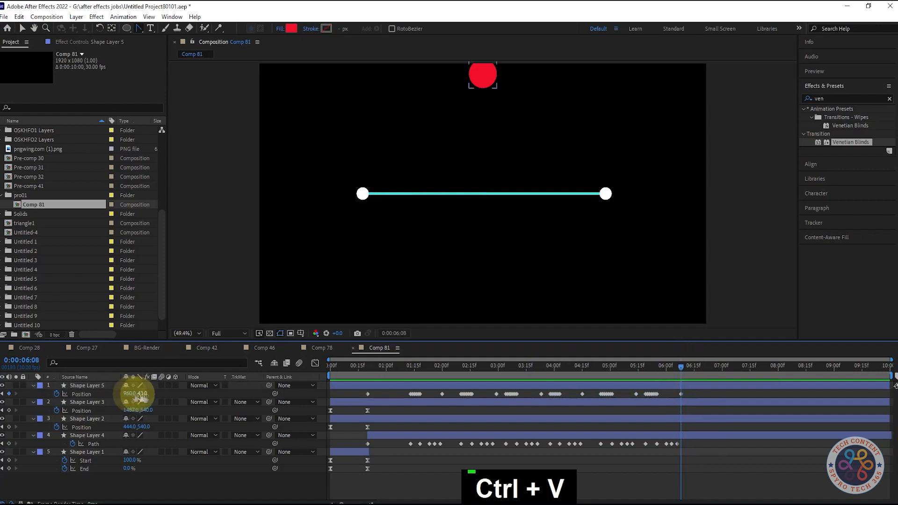
left_click_drag(140, 395, 147, 406)
mouse_move(682, 367)
left_mouse_down()
mouse_move(693, 370)
mouse_move(681, 367)
left_mouse_up()
left_click_drag(143, 394, 160, 270)
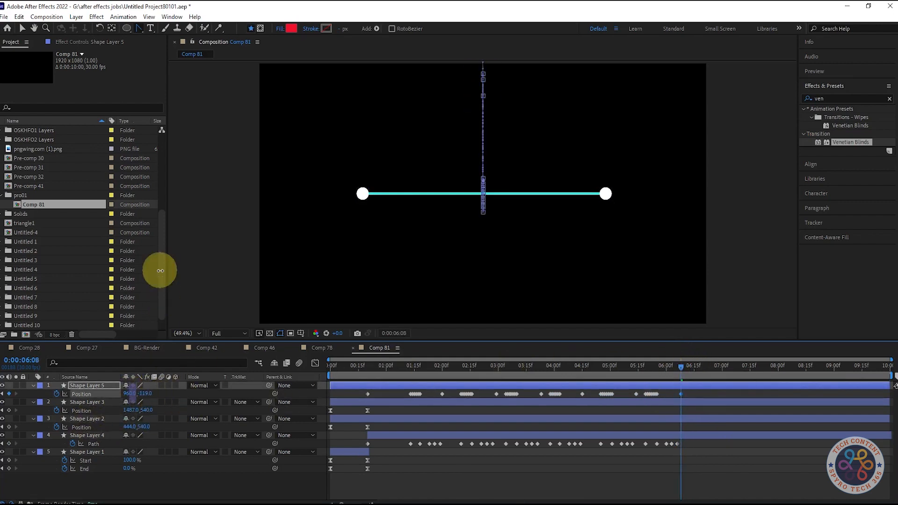
End the work area at the red circle's last position keyframe and play the animation from the beginning
key("n")
left_click_drag(681, 367, 321, 377)
key("space")
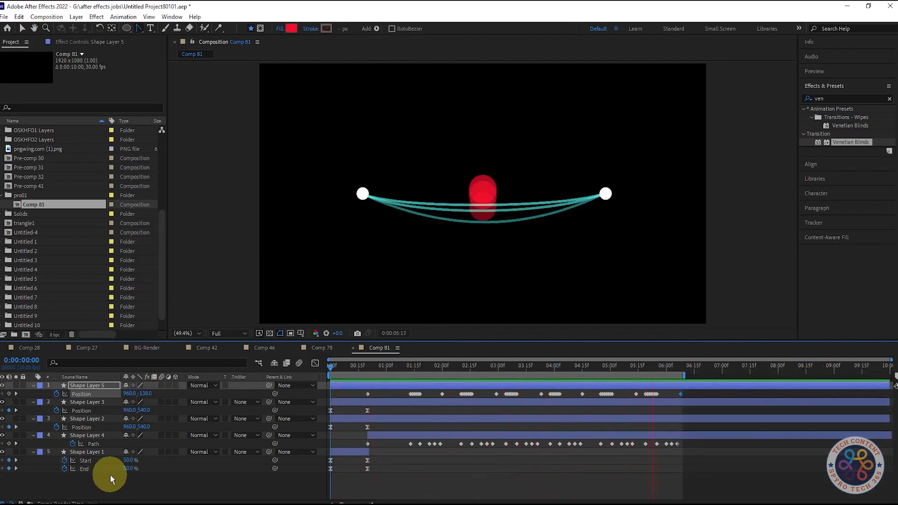
key("space")
left_click_drag(342, 367, 102, 363)
key("space")
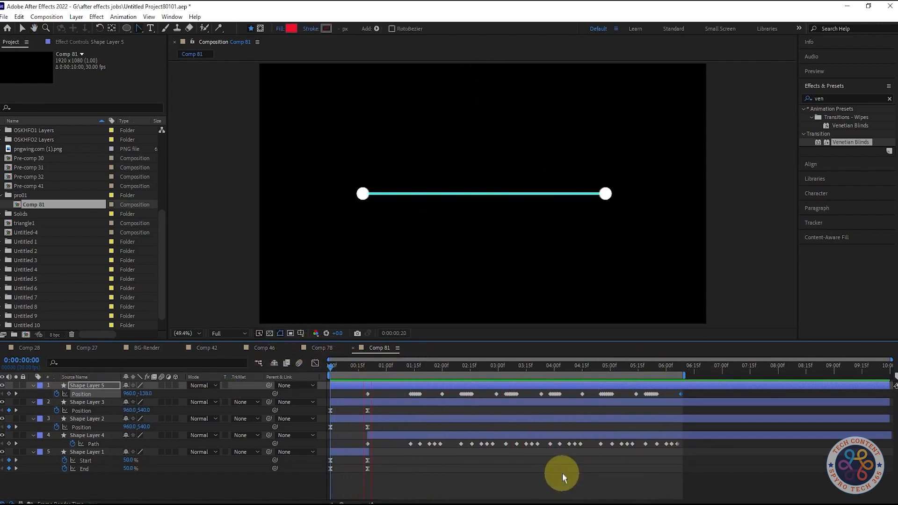
key("space")
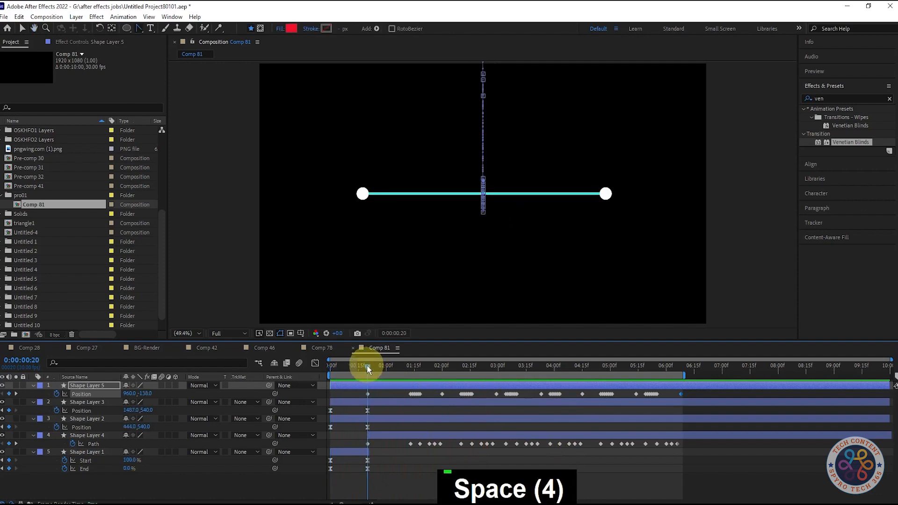
Start the red circle's layer and its first position keyframe at 0:00:00:28, with Easy Ease applied to that keyframe
left_click_drag(370, 366, 383, 395)
key("F9")
key("space")
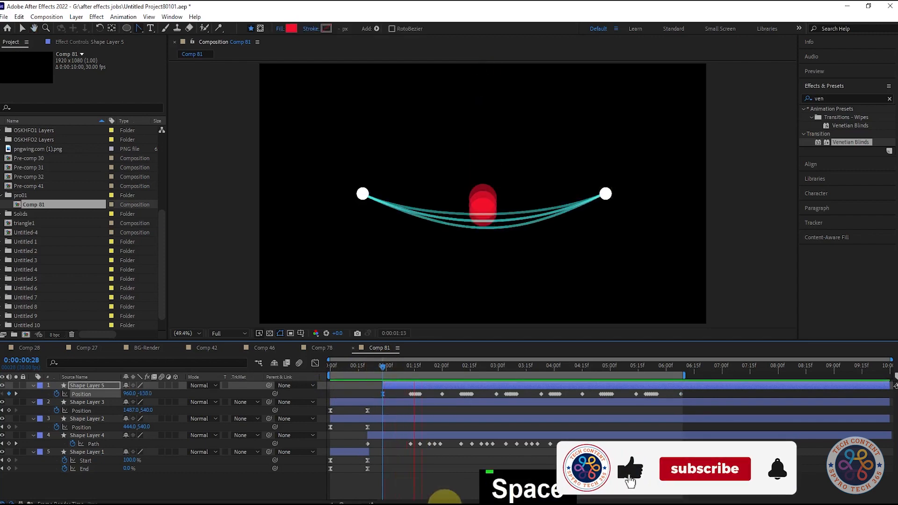
Replay the animation from the beginning to check the ball's delayed drop, and select the line's layer
key("space")
left_click(374, 368)
left_click_drag(375, 369, 564, 384)
key("space")
key("space")
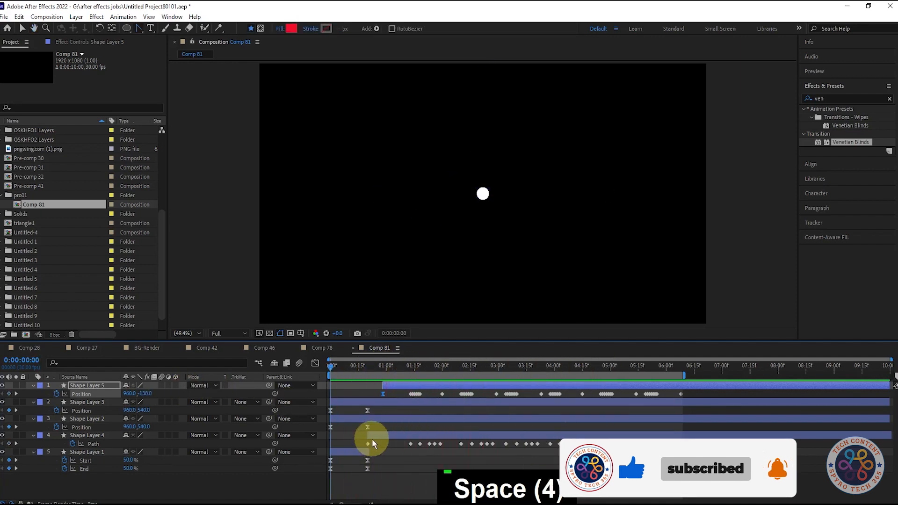
left_click(372, 439)
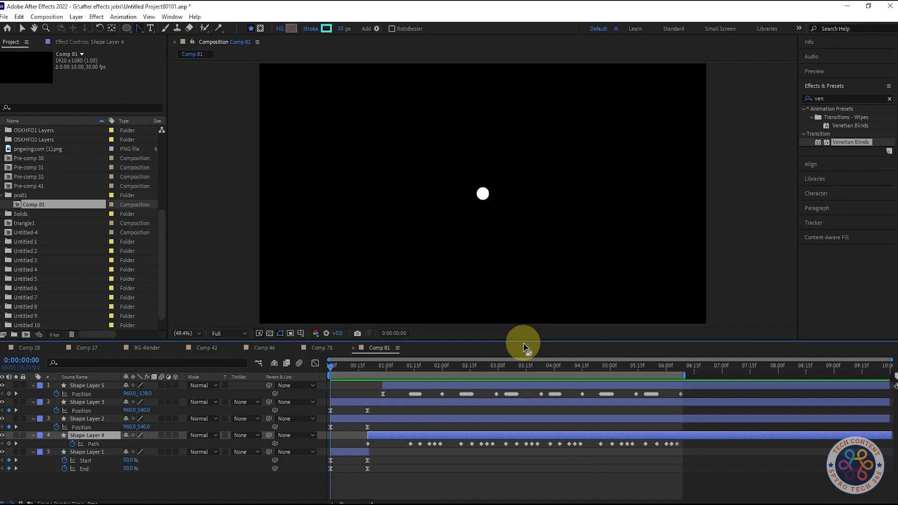
Move the red circle's position keyframes and the line's path keyframes, except each layer's first one, about 10 frames earlier
left_click_drag(366, 364, 396, 402)
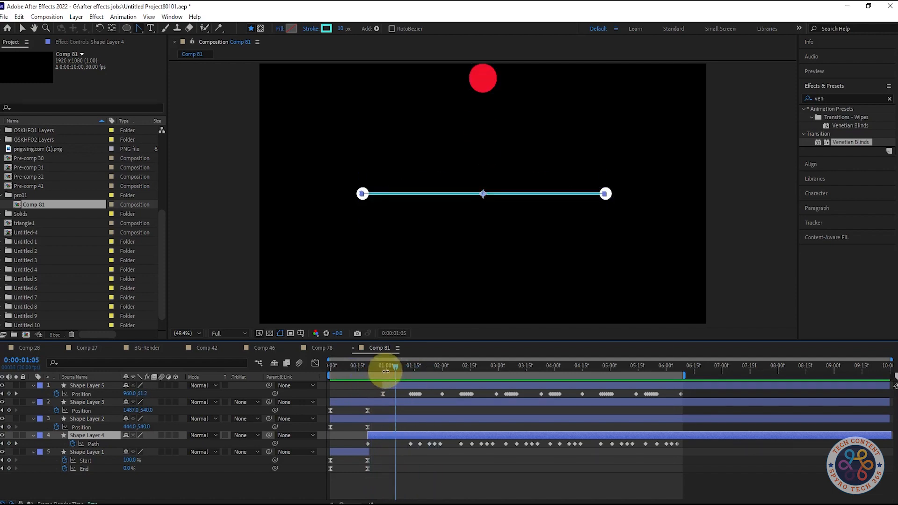
left_click_drag(709, 482, 406, 392)
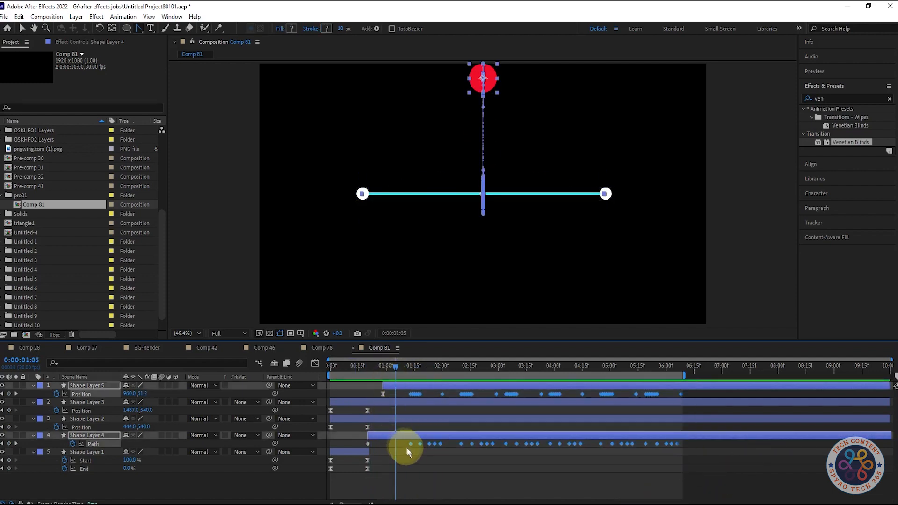
left_click_drag(401, 444, 392, 445)
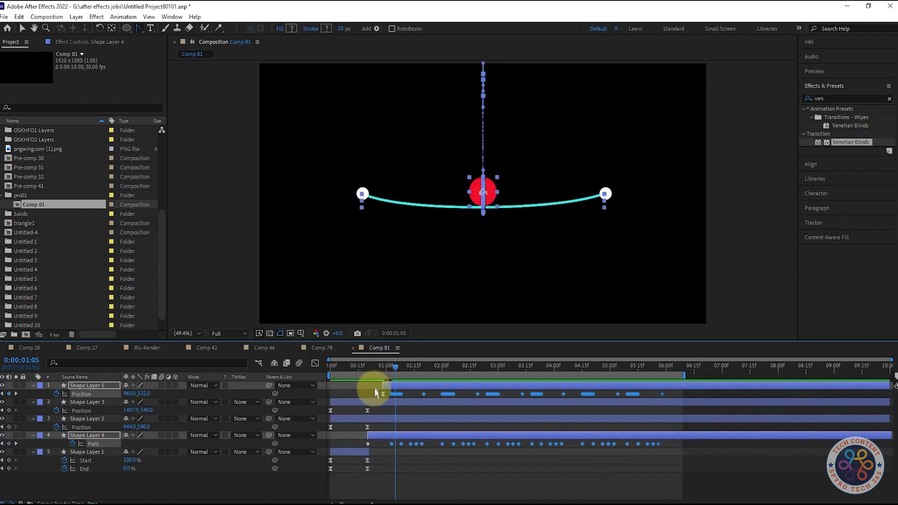
Undo the accidental layer shift and start the red circle's layer and first position keyframe at about 0:00:00:24
left_click_drag(375, 392, 371, 384)
key("ctrl+z")
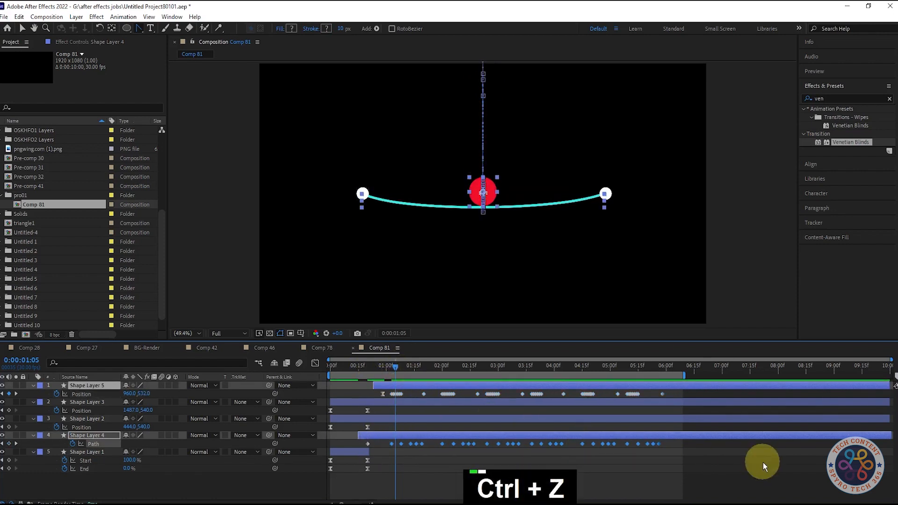
left_click(752, 458)
left_click_drag(396, 368, 376, 369)
left_click_drag(383, 385, 280, 371)
Shorten the work area to end at about 0:00:06:00, just after the red circle's last keyframe, and play the animation
key("space")
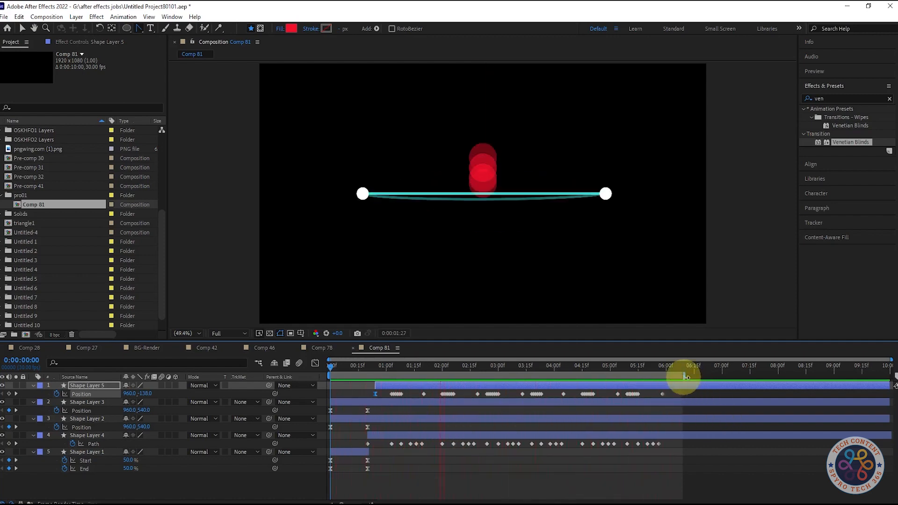
left_click_drag(684, 376, 666, 377)
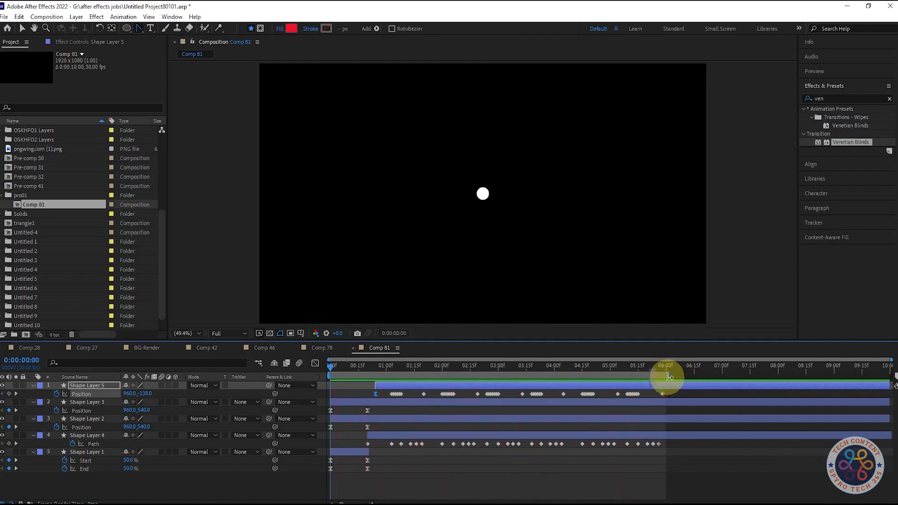
key("space")
key("space")
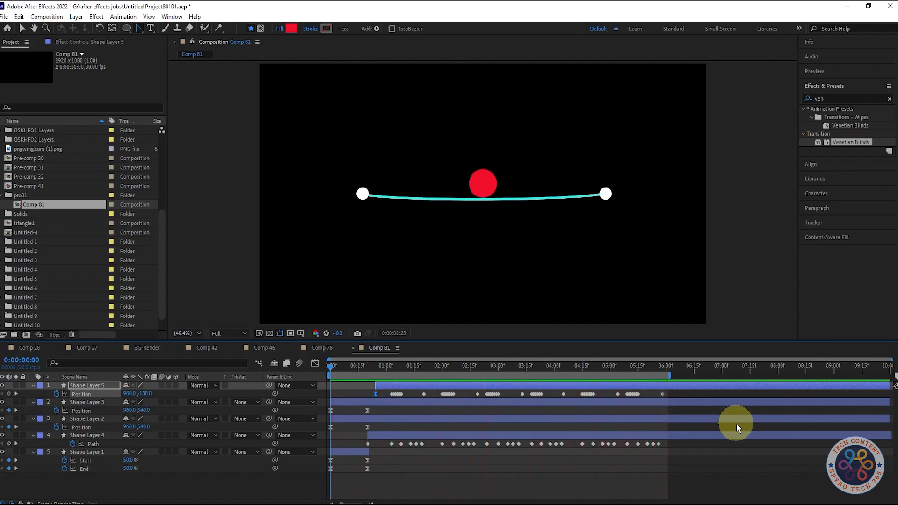
Scrub through the bounces to about 0:00:05:25 and replay the animation from the beginning to check its timing
key("space")
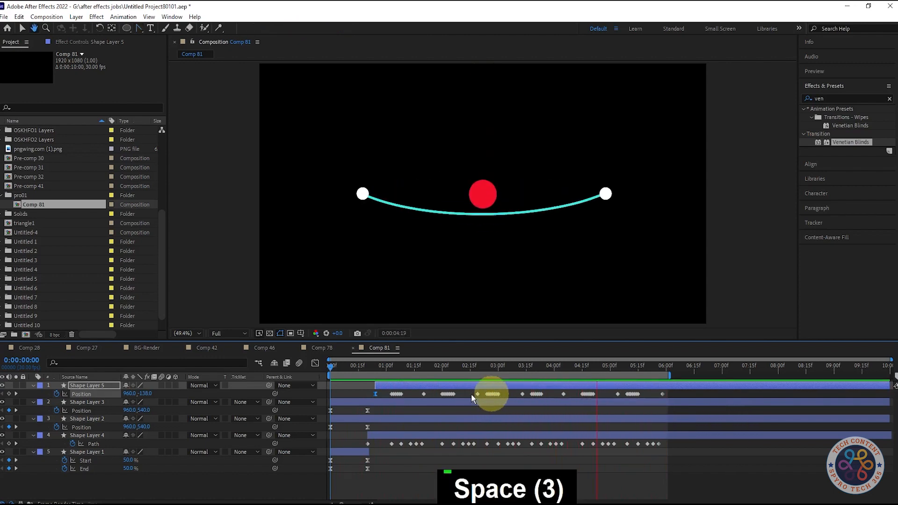
left_click_drag(349, 369, 640, 388)
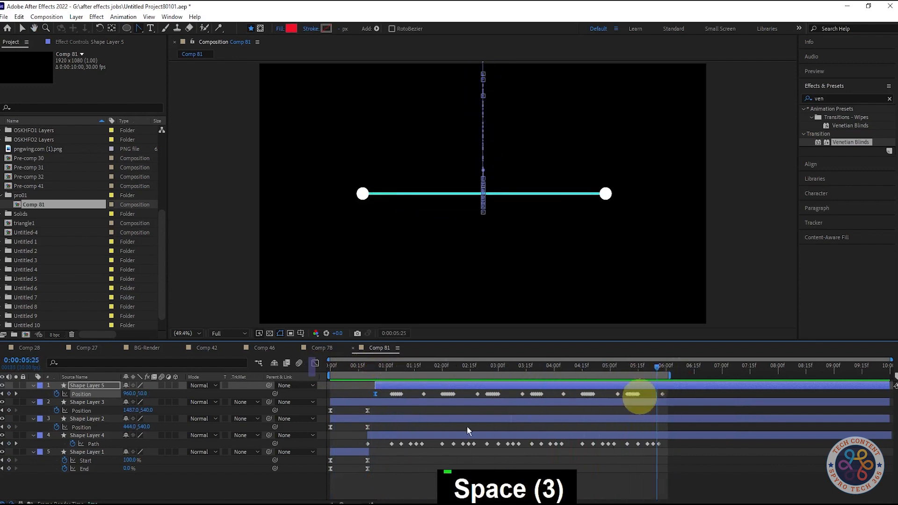
key("space")
left_click(415, 458)
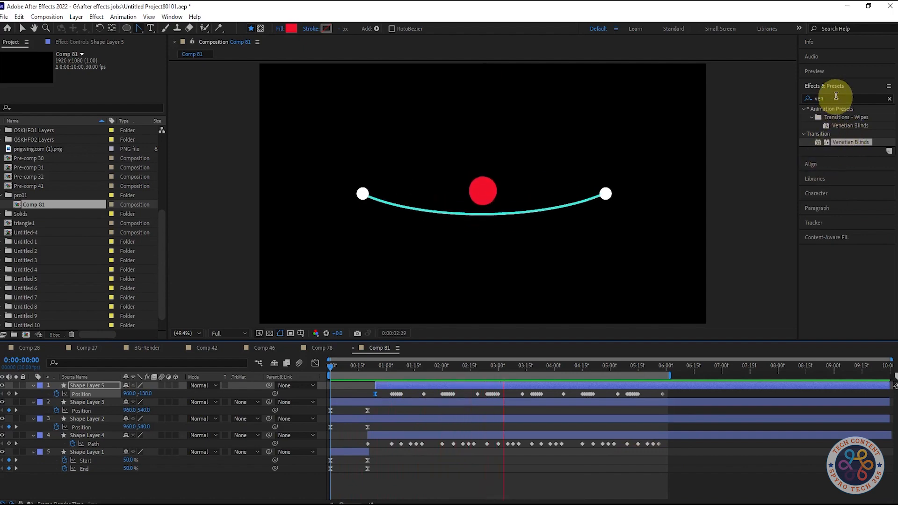
Enable the Full Screen preview option and play the finished animation in full screen
left_click(836, 72)
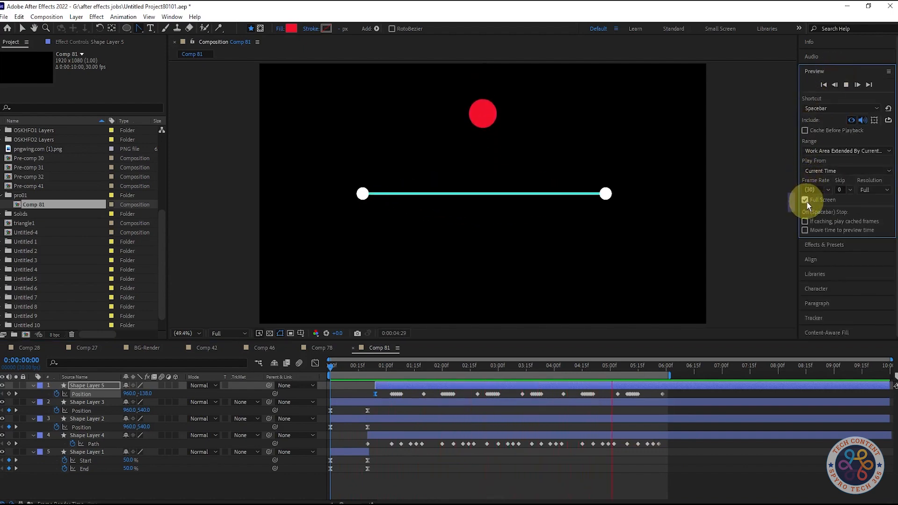
left_click(186, 333)
key("space")
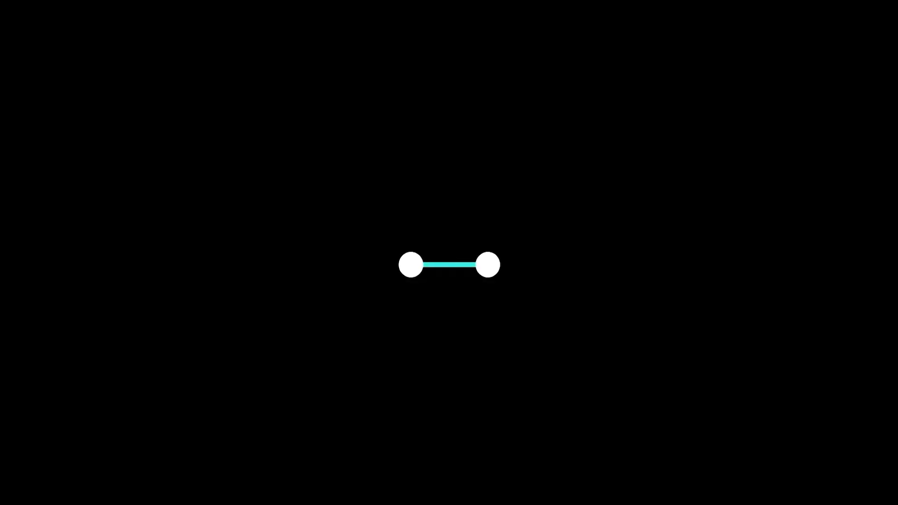